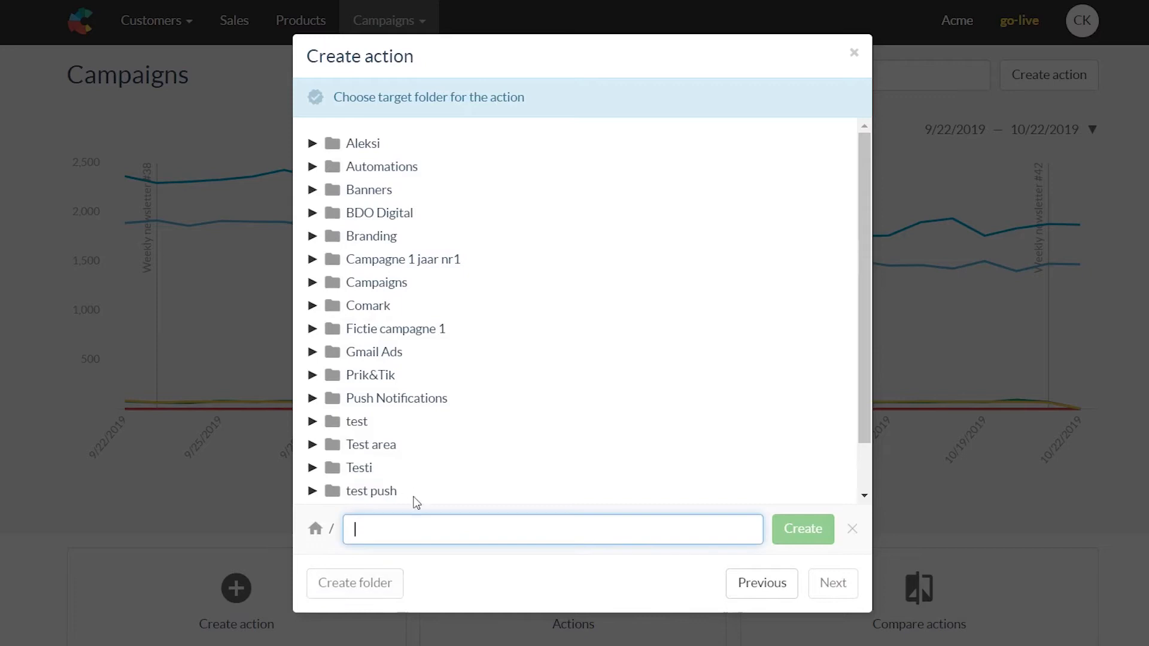
Step: Create a folder named SMS and choose it as the target folder for the action
text(SMS)
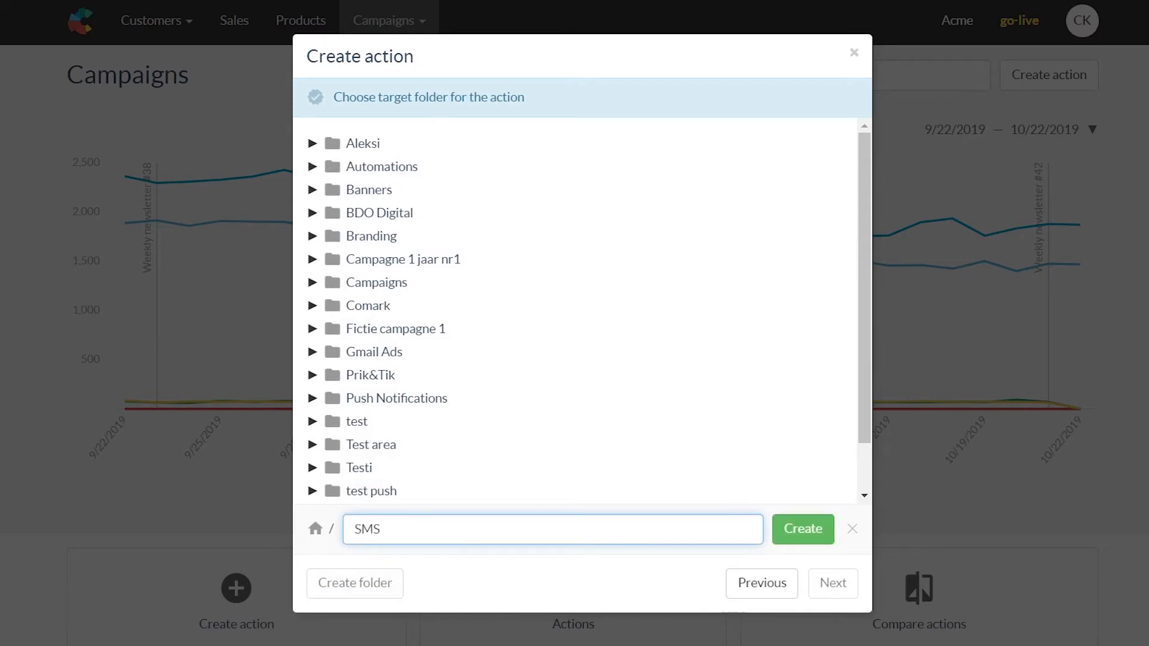
click(803, 528)
scroll(377, 393, down, 1)
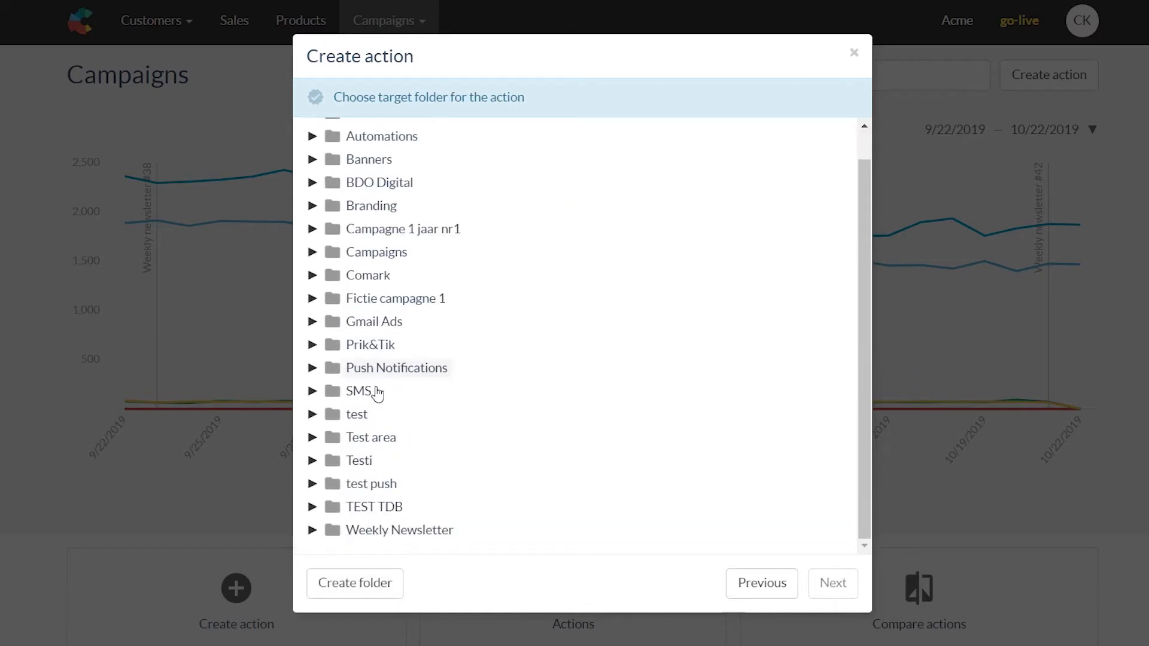
click(360, 393)
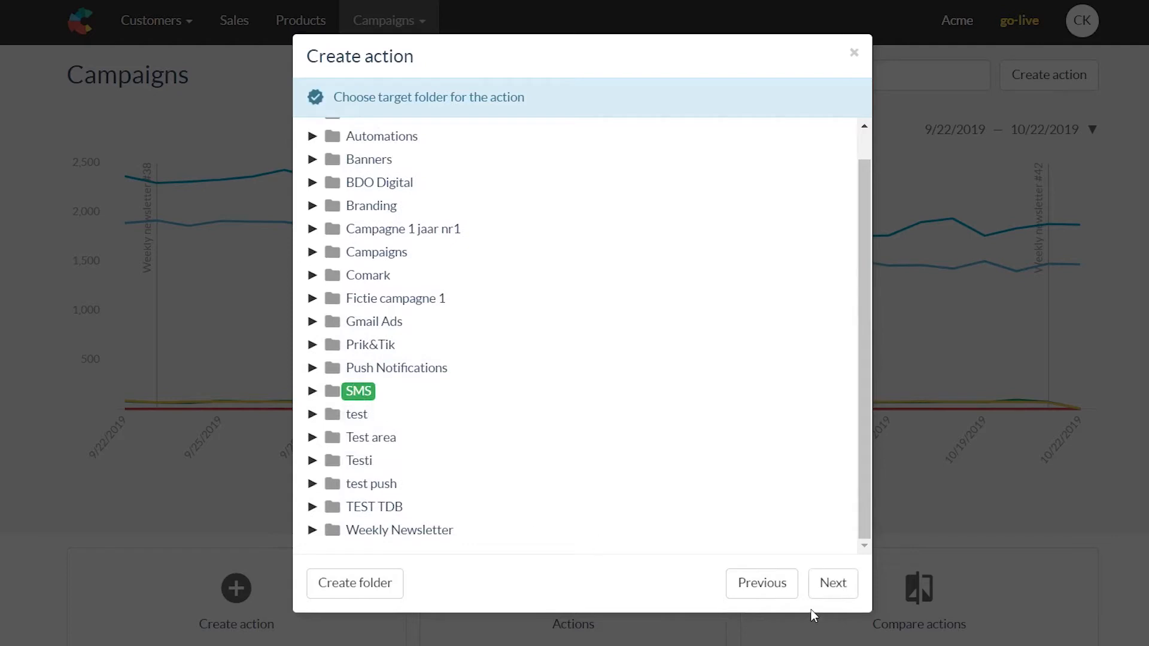
click(832, 582)
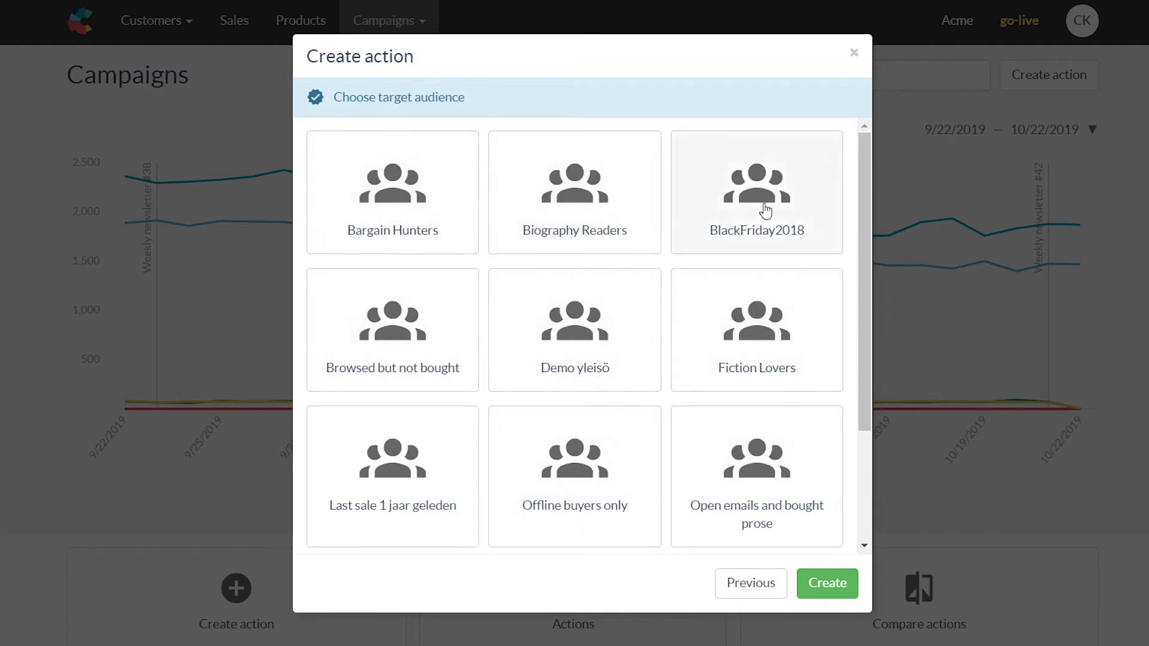
Step: Set the target audience to Choose later and create the action
scroll(379, 287, down, 3)
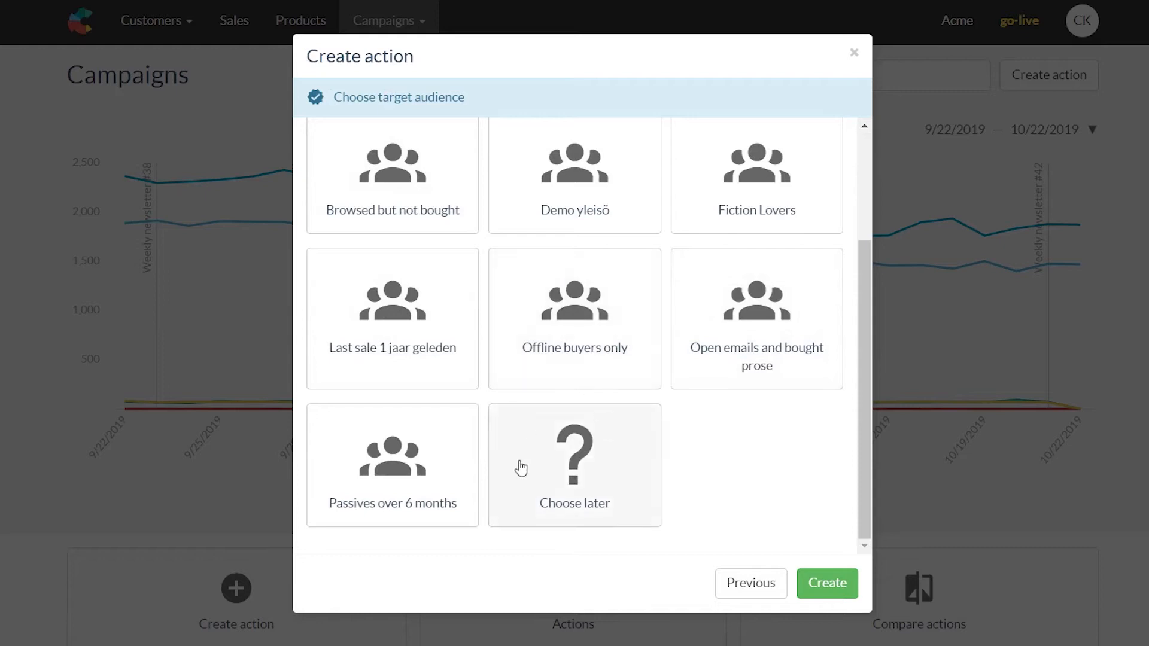
click(613, 475)
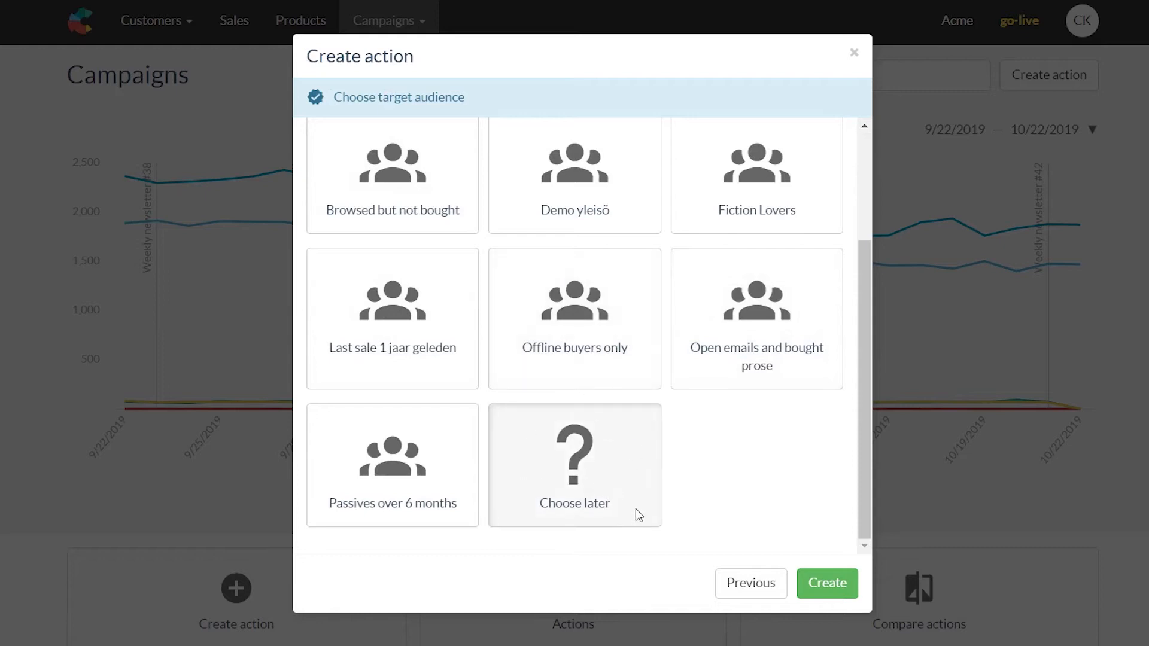
click(838, 591)
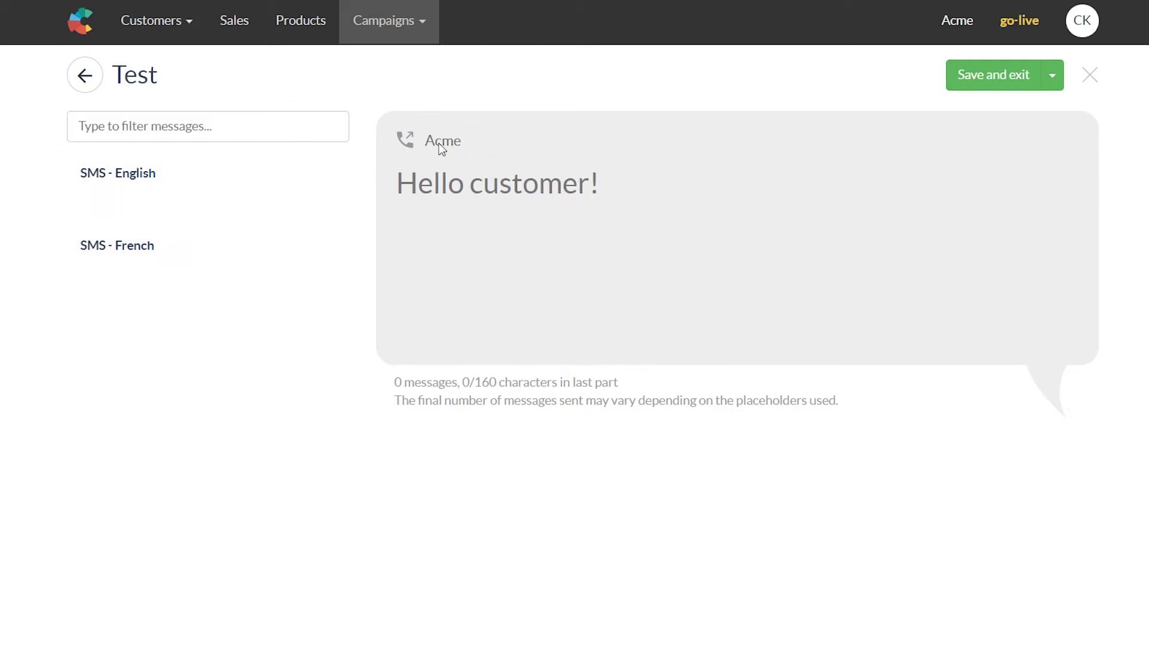
Step: Write "This is the first SMS of my communication campaign" as the SMS message and check its character count
click(426, 192)
text(This is)
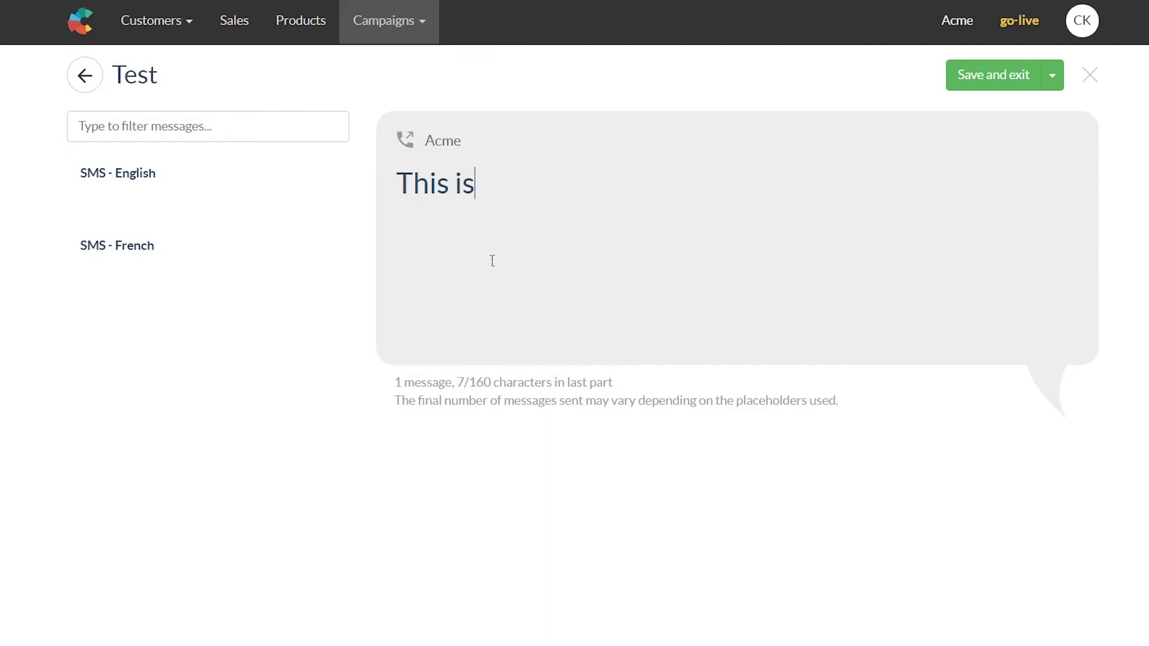
text( the first SMS o)
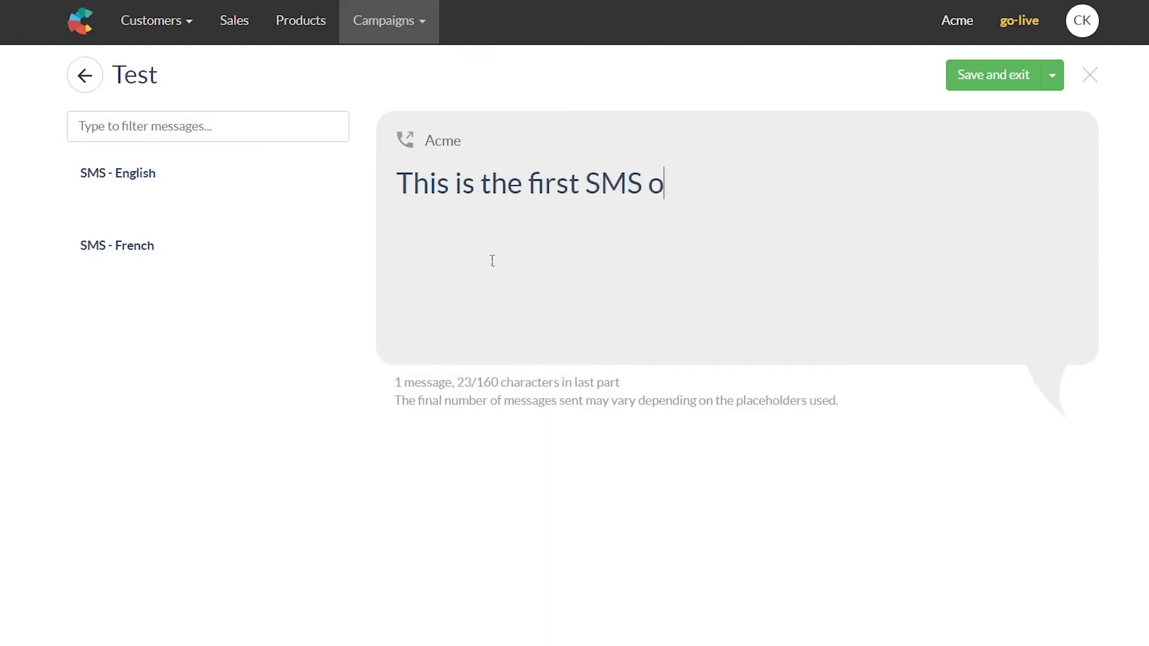
text(f my commu)
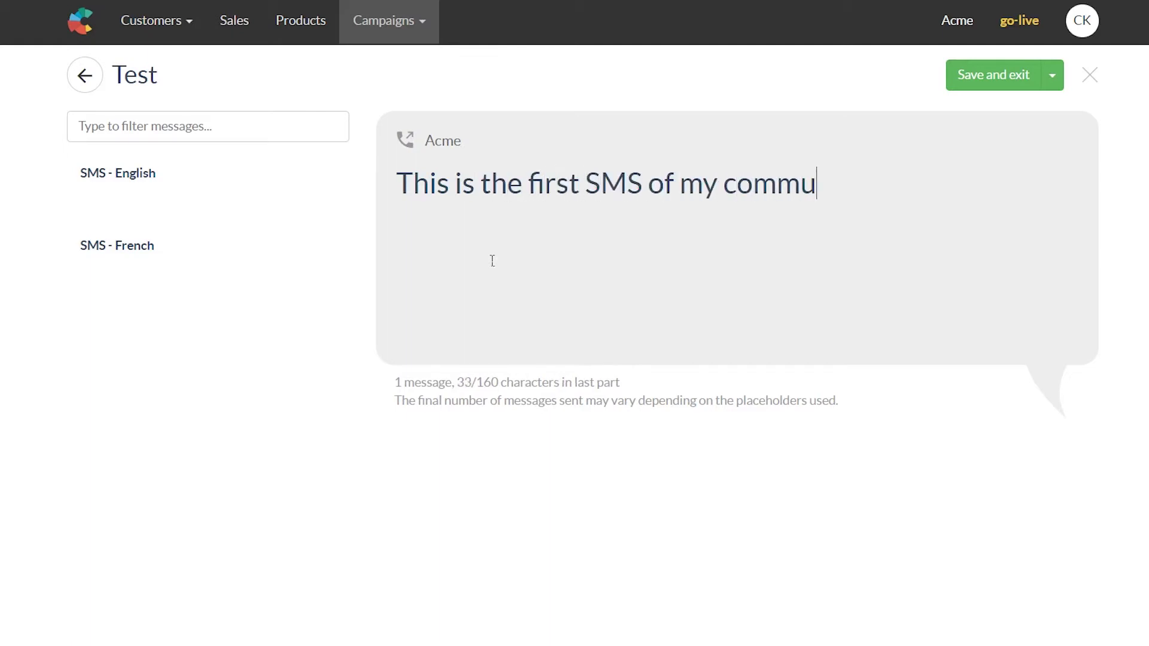
text(nication campaign)
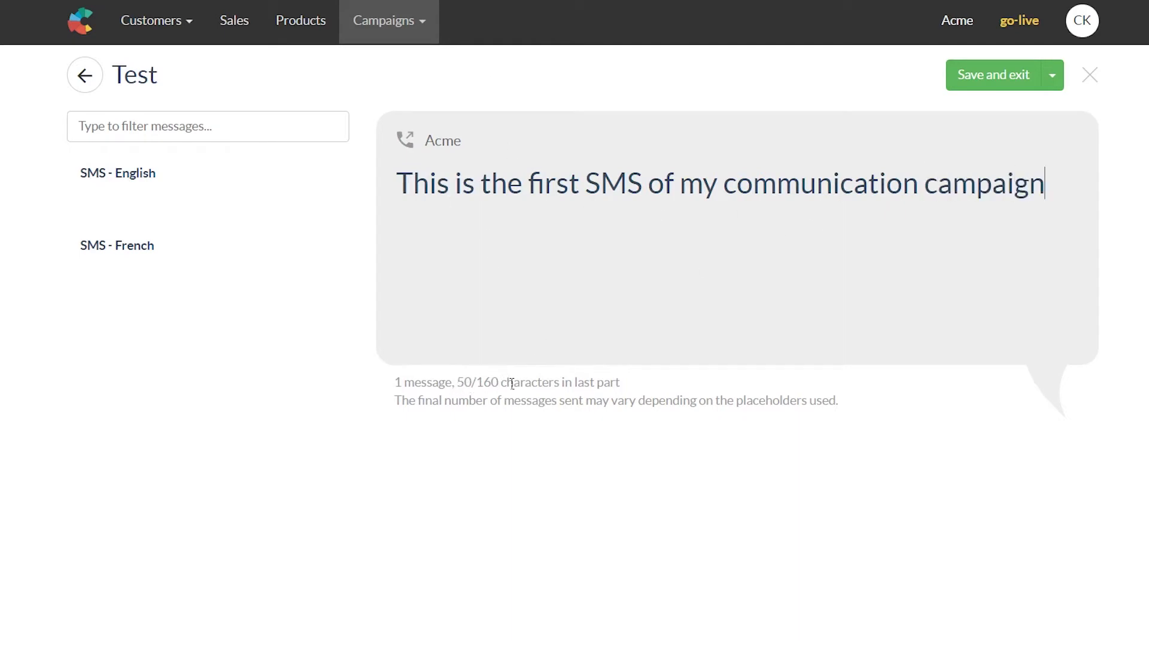
drag(396, 383, 628, 382)
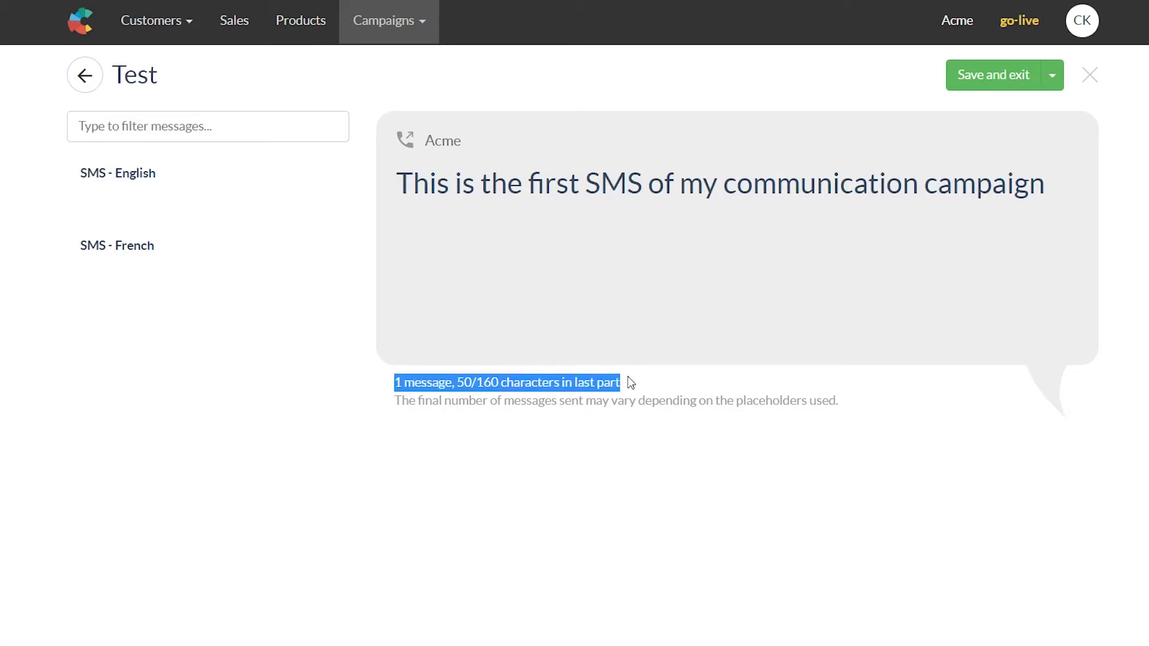
click(619, 388)
Step: Append the special characters "öäå" to the message and check the character count
click(1066, 195)
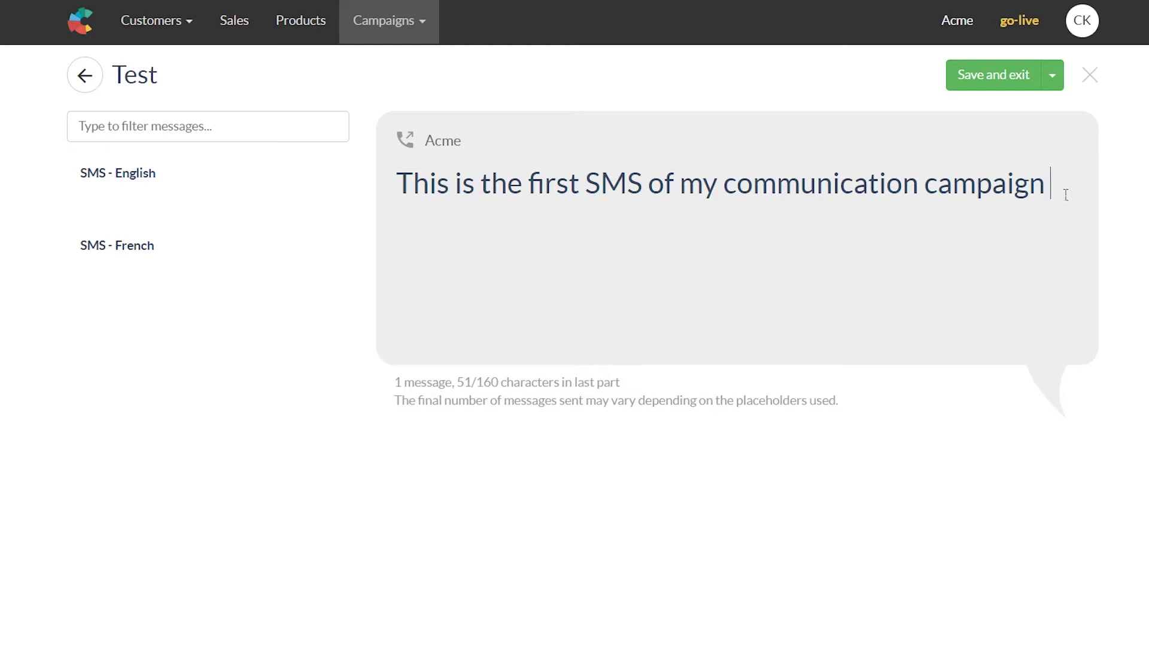
text(öäå)
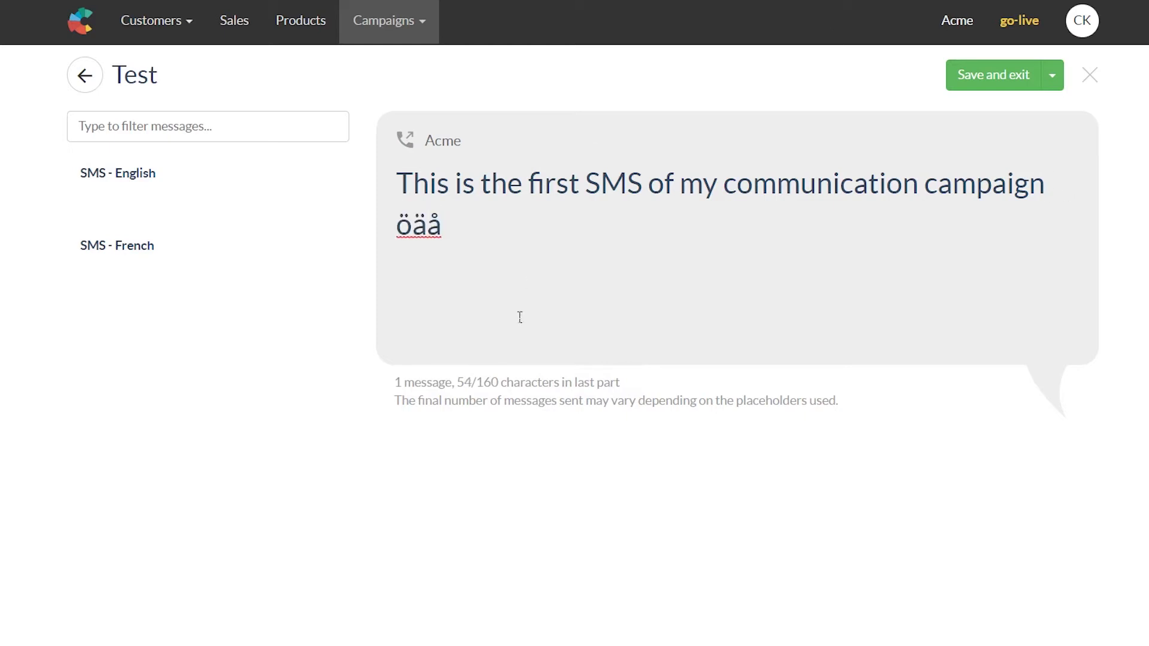
drag(452, 383, 490, 383)
click(485, 390)
Step: Replace "öäå" at the end of the message with "- ACME"
double_click(407, 234)
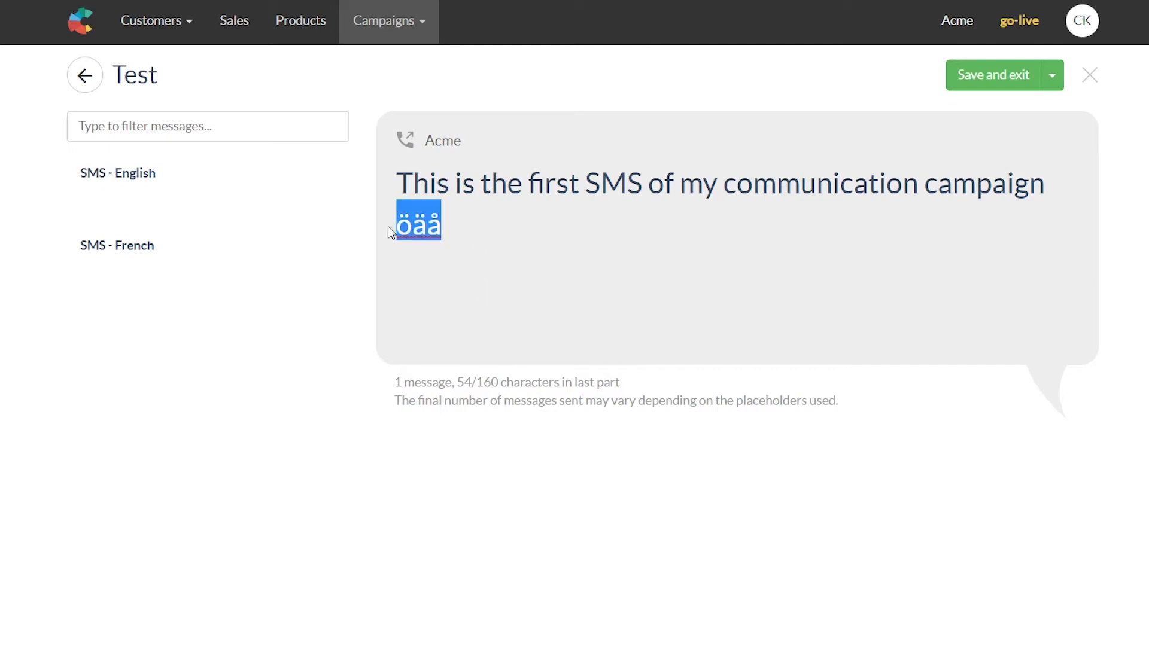
key(BackSpace)
text(-)
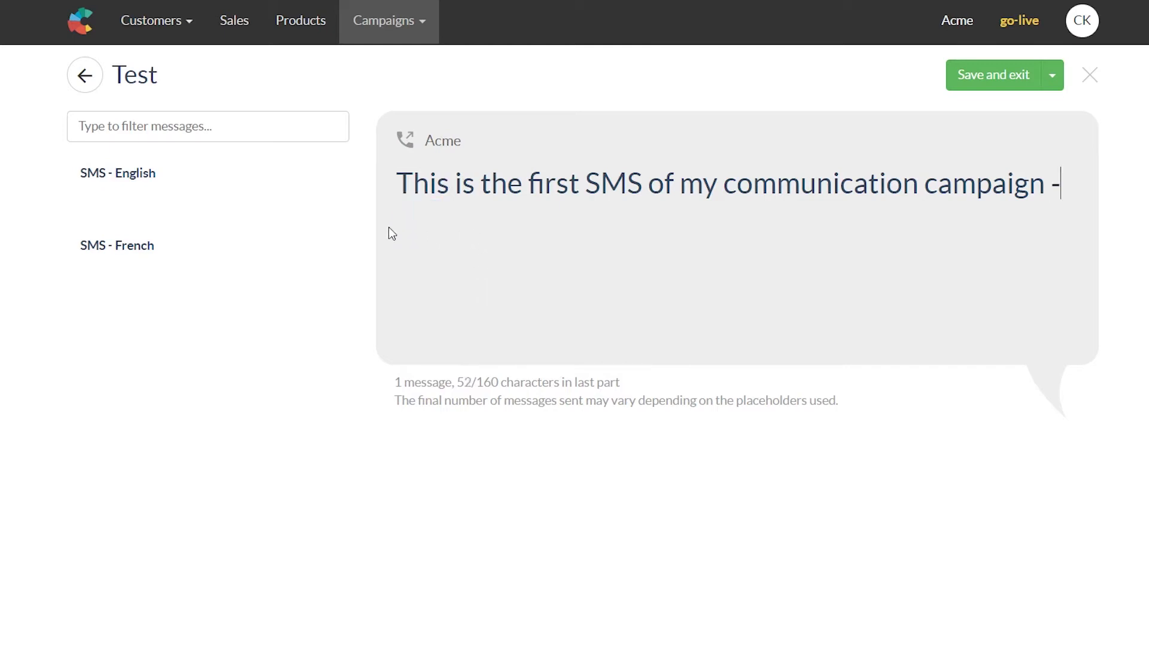
text( ACME)
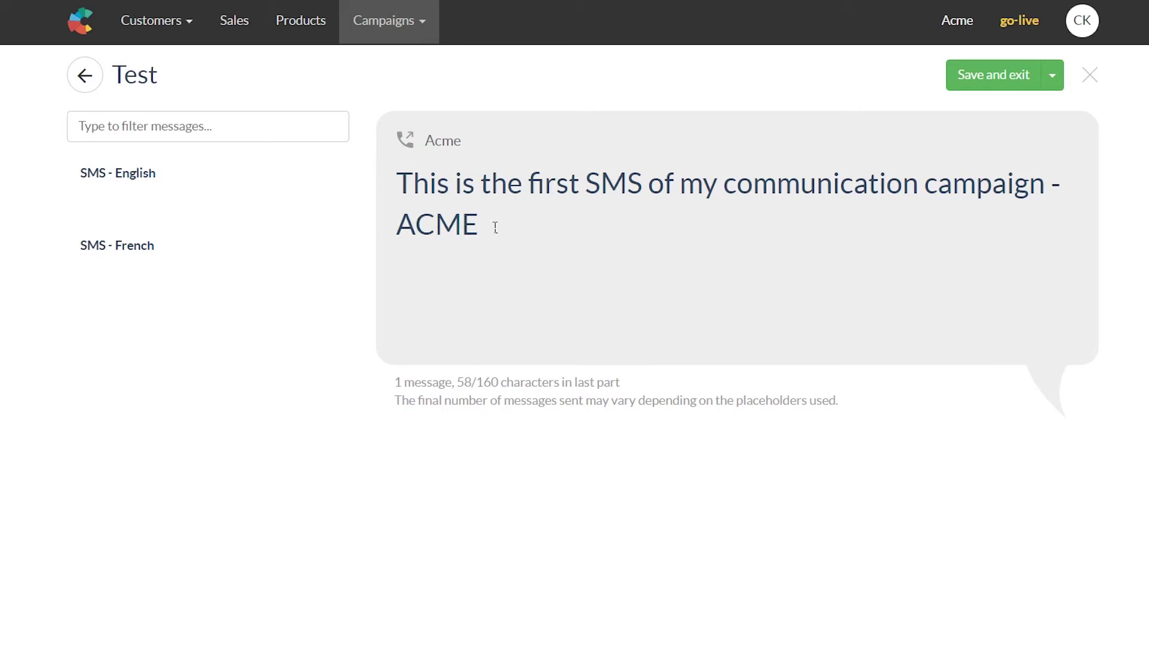
Step: Replace the entire message text with "N" or "E", keeping the quotation marks around each letter
key(ctrl+a)
key(BackSpace)
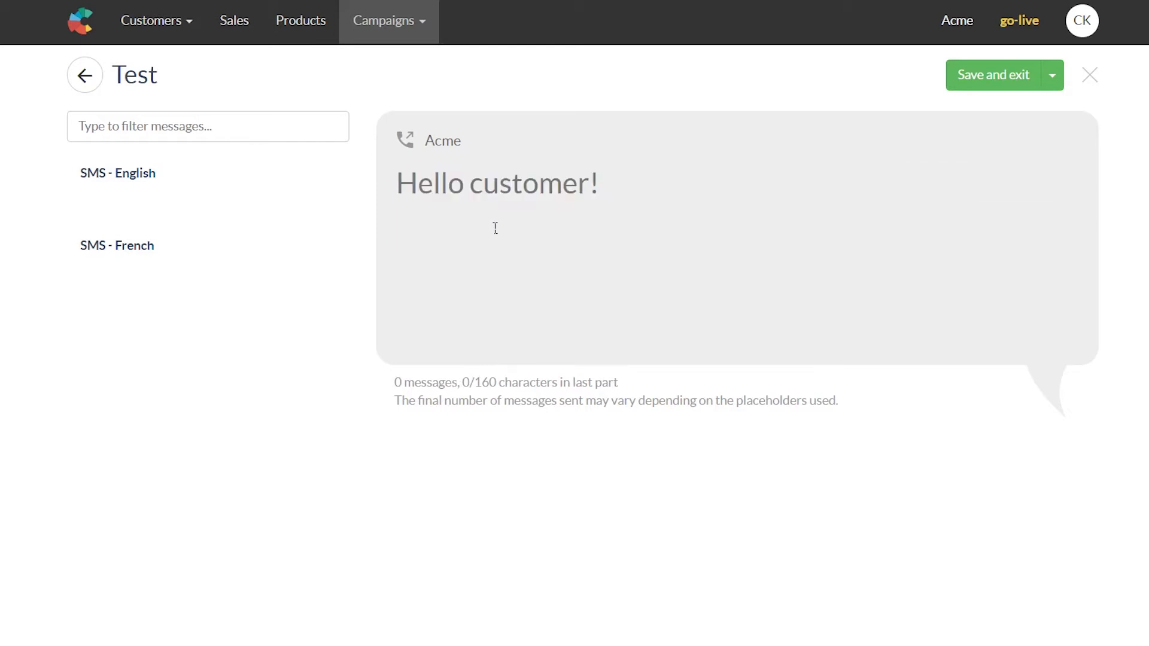
text(!N)
key(BackSpace)
key(BackSpace)
text("N" )
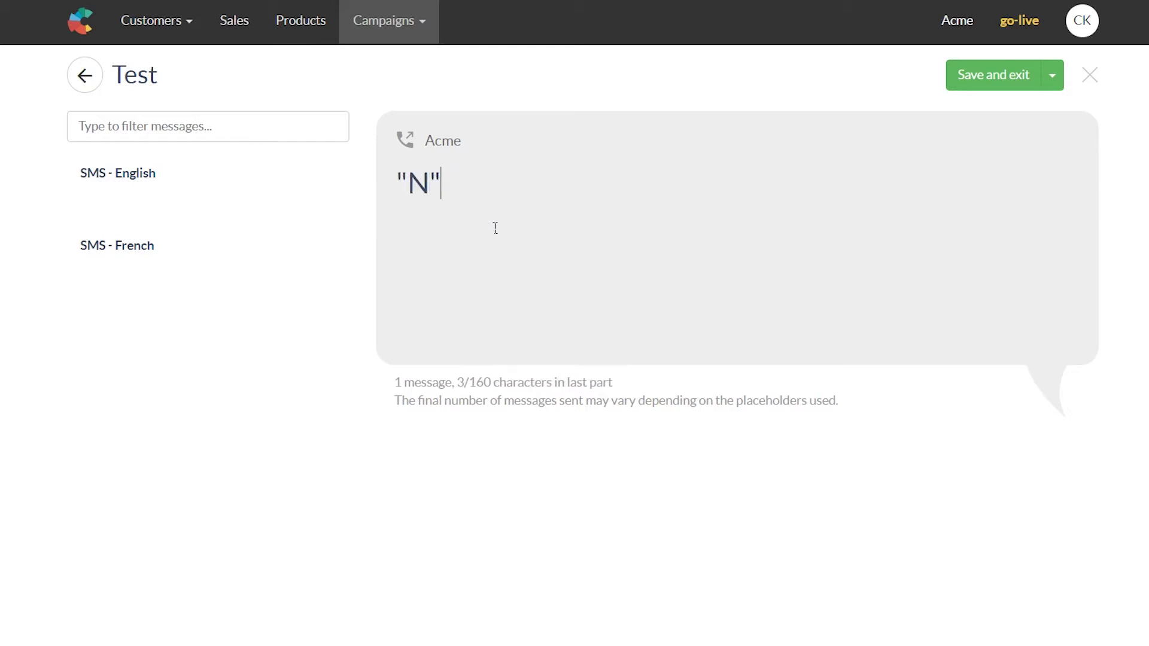
text(or "E")
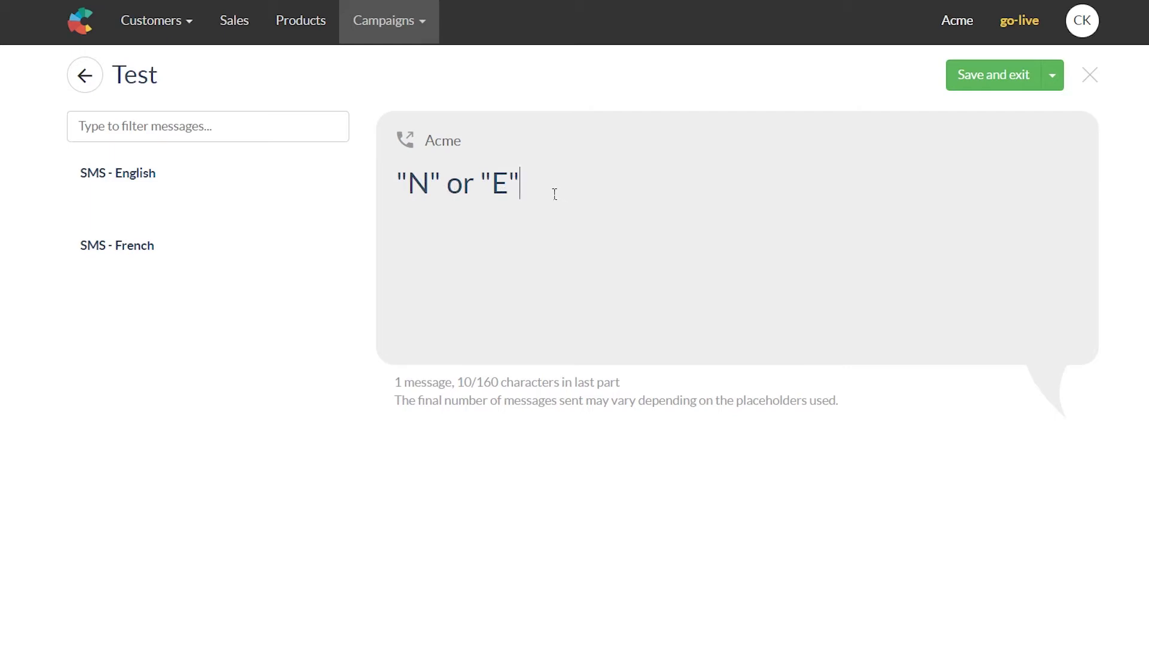
Step: Clear the whole message text, then save the content and exit the editor
key(ctrl+a)
key(BackSpace)
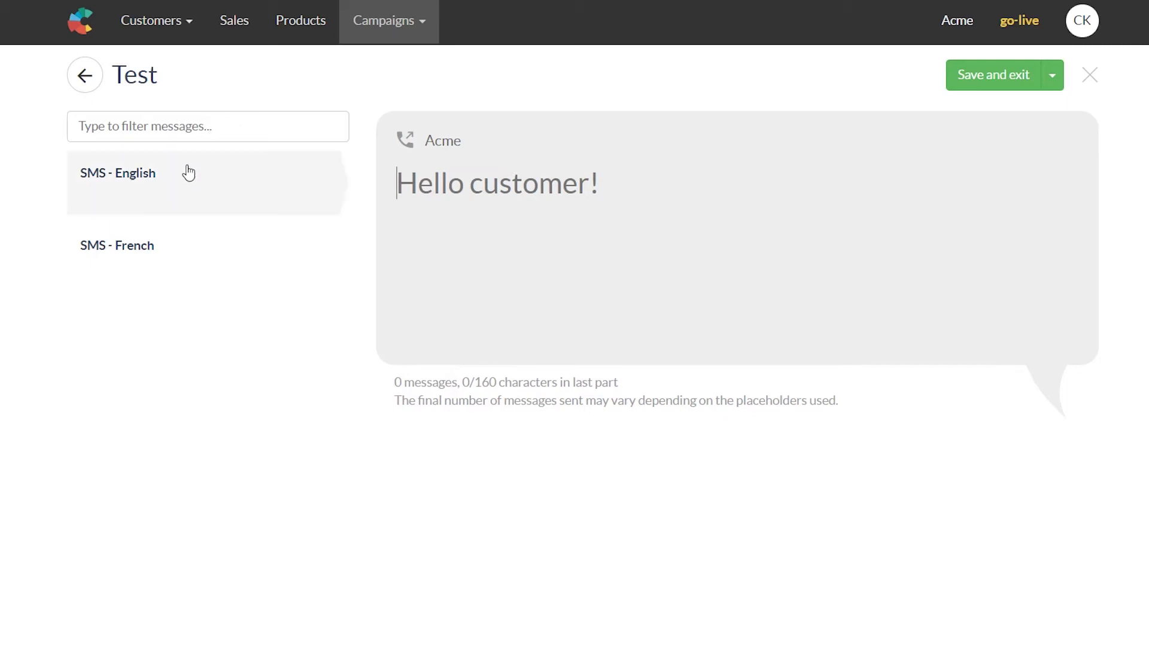
click(979, 80)
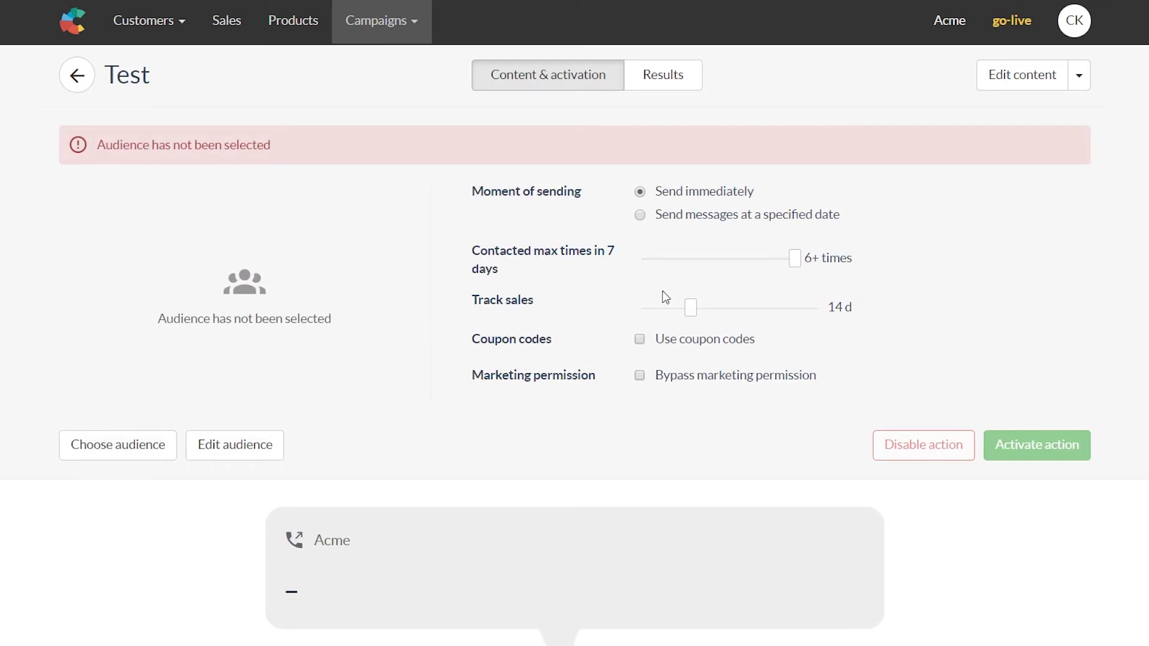
Step: Set sales tracking to 11 days and enable coupon codes with the 20% discount
scroll(457, 482, down, 1)
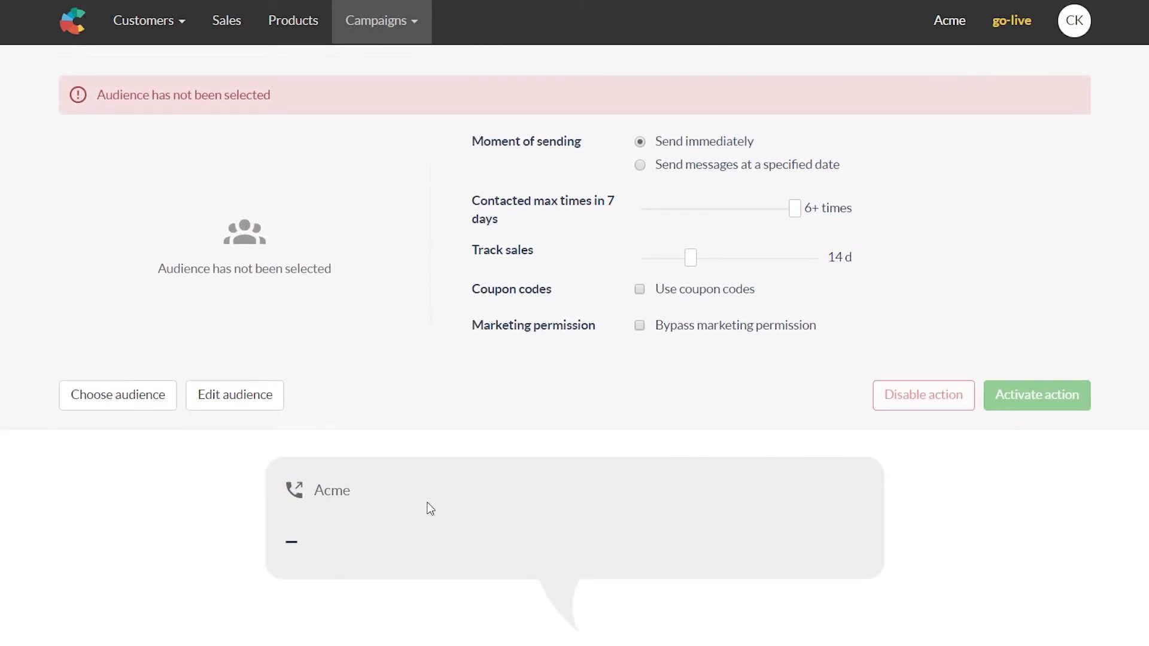
scroll(425, 516, up, 1)
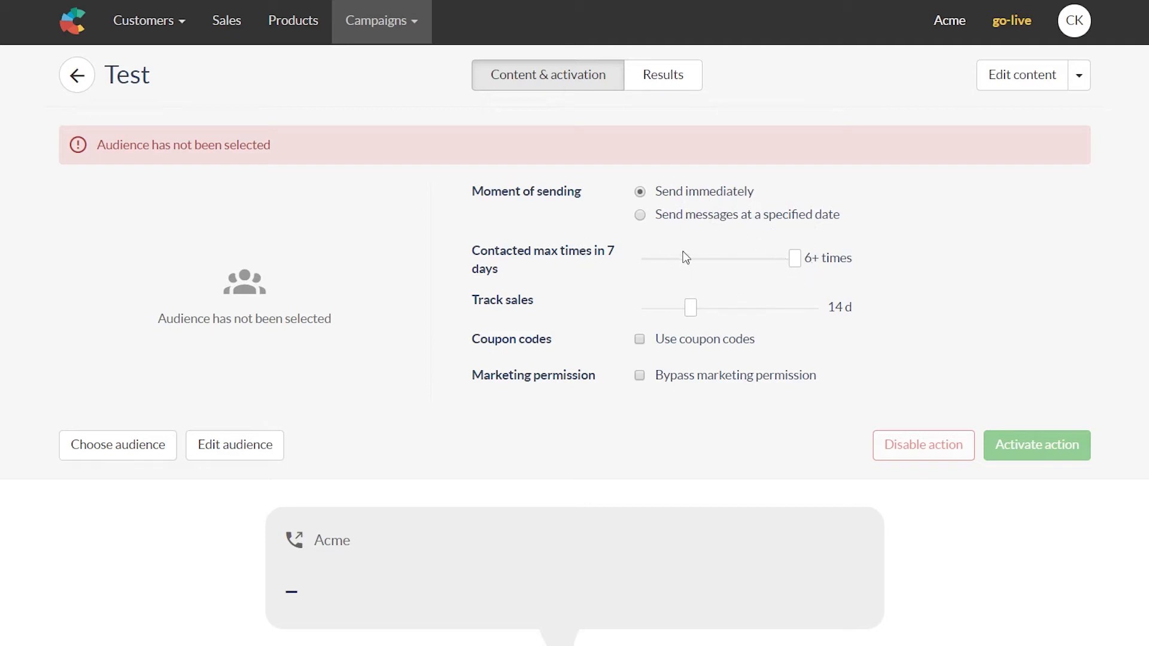
mouse_move(795, 263)
mouse_down()
mouse_move(717, 276)
mouse_move(646, 269)
mouse_move(810, 271)
mouse_up()
mouse_move(692, 313)
mouse_down()
mouse_move(743, 311)
mouse_move(682, 308)
mouse_up()
click(639, 339)
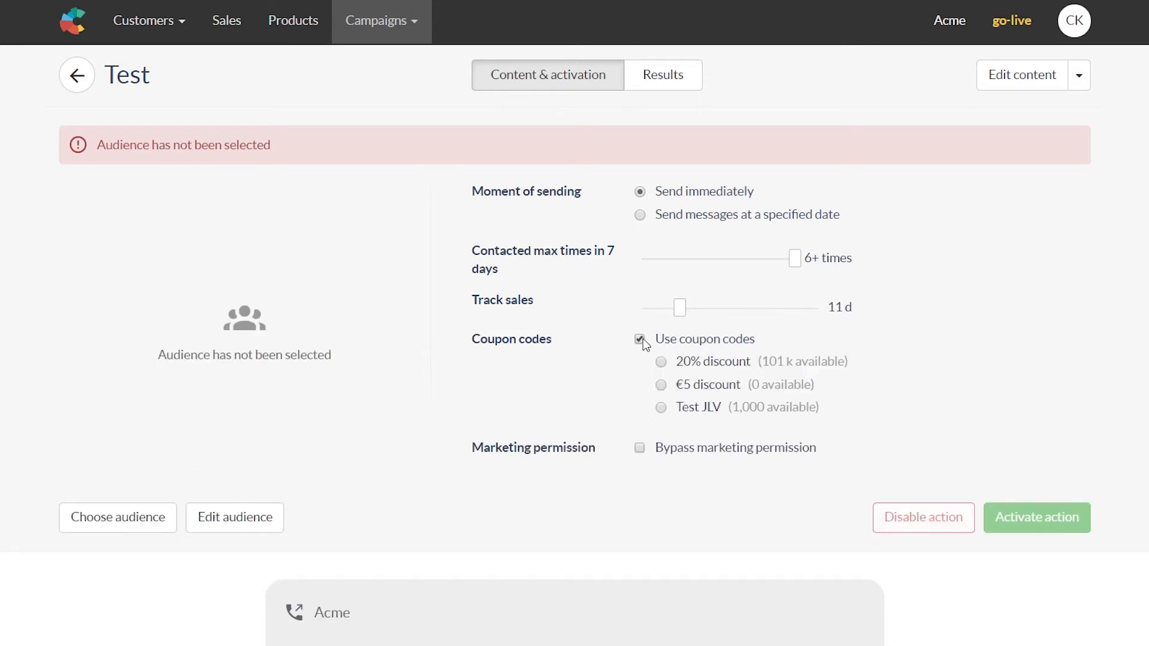
click(661, 362)
Step: Edit the action's content to read "--code-- For you --first_name--", then save and exit
scroll(617, 393, down, 2)
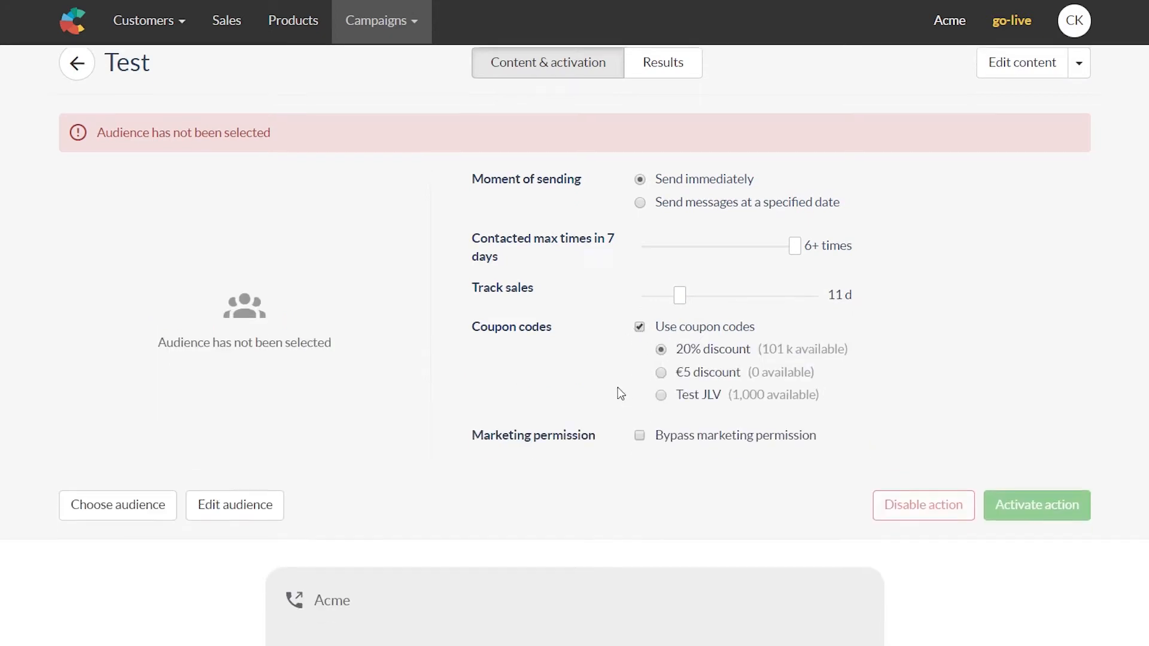
scroll(437, 329, up, 2)
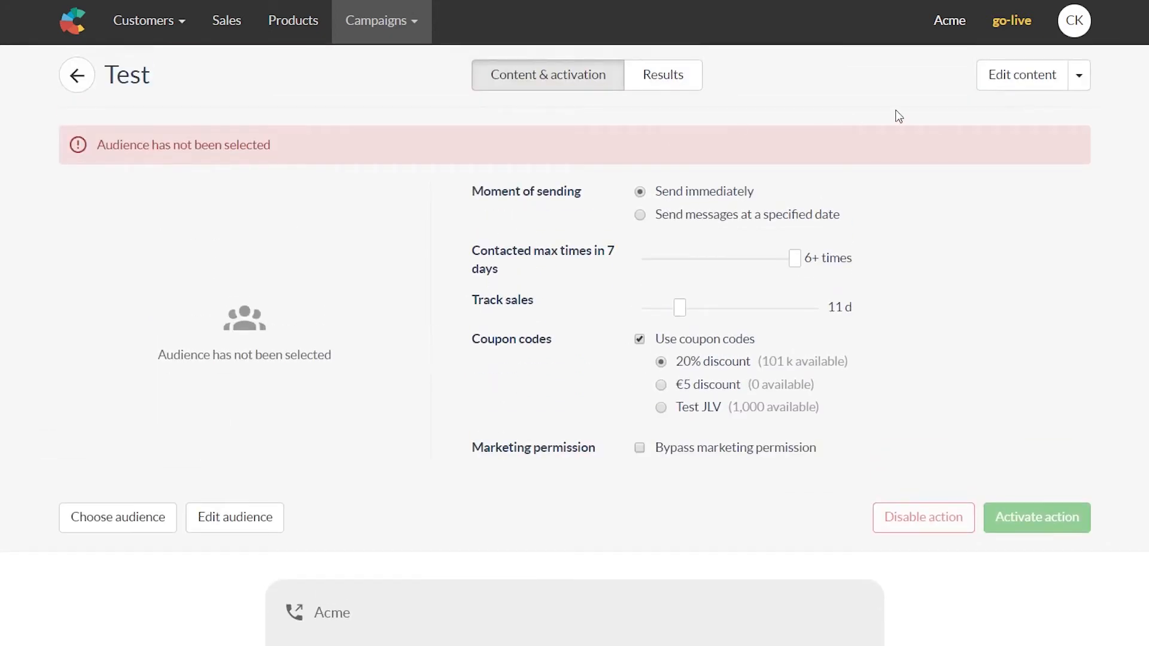
click(1010, 75)
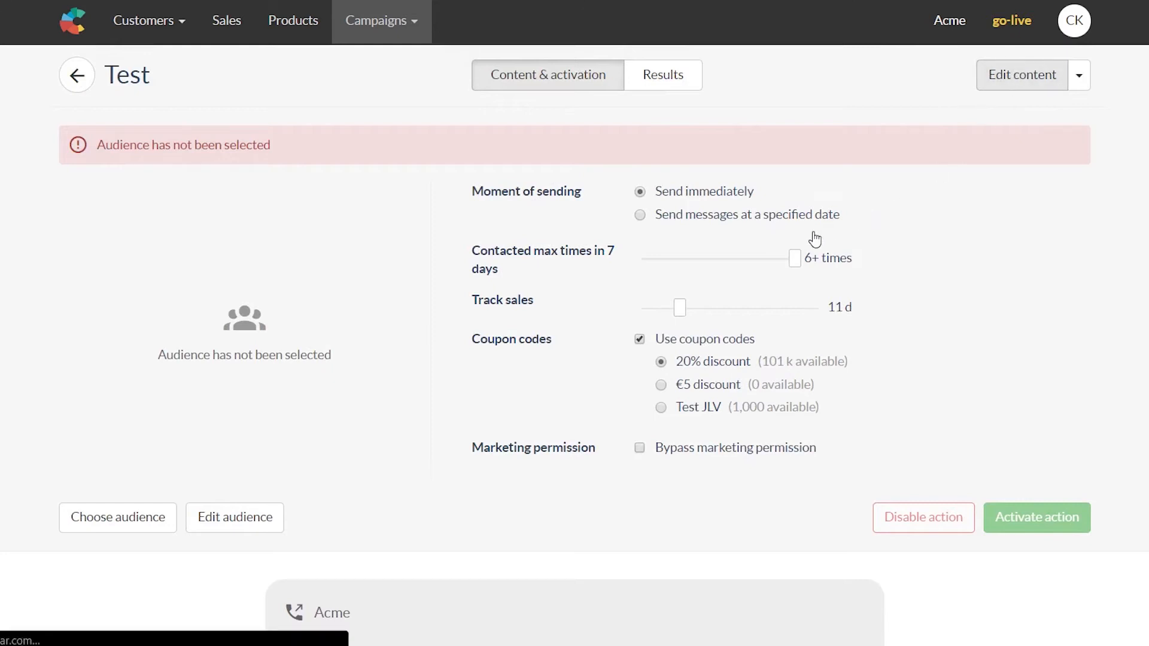
click(665, 238)
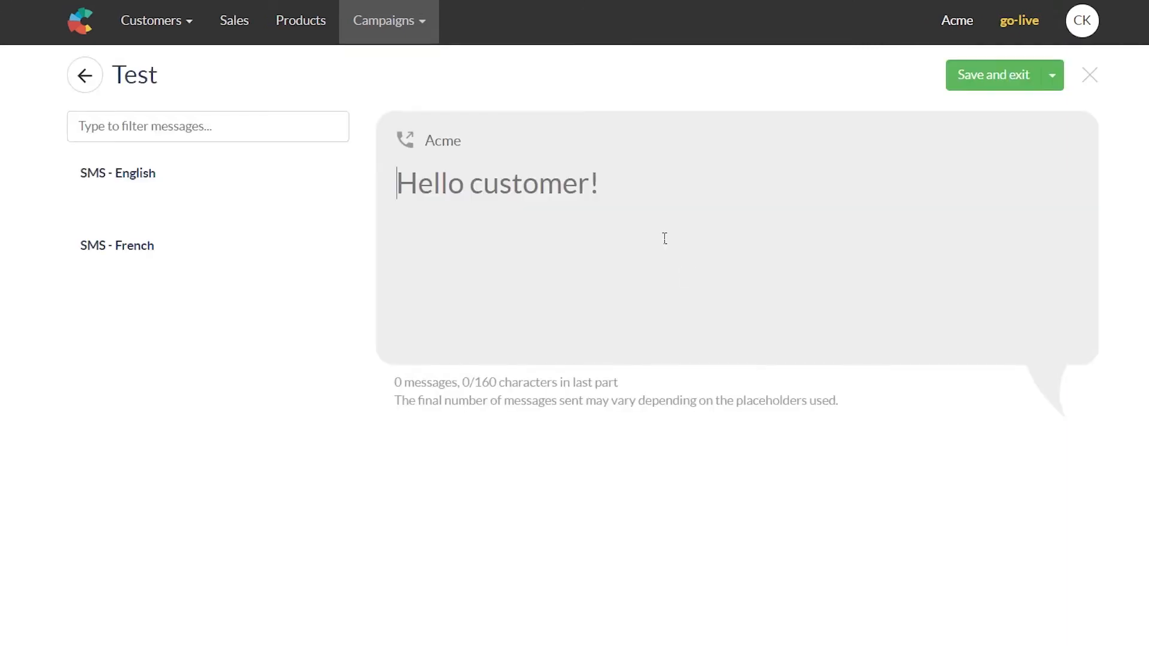
text(--code--)
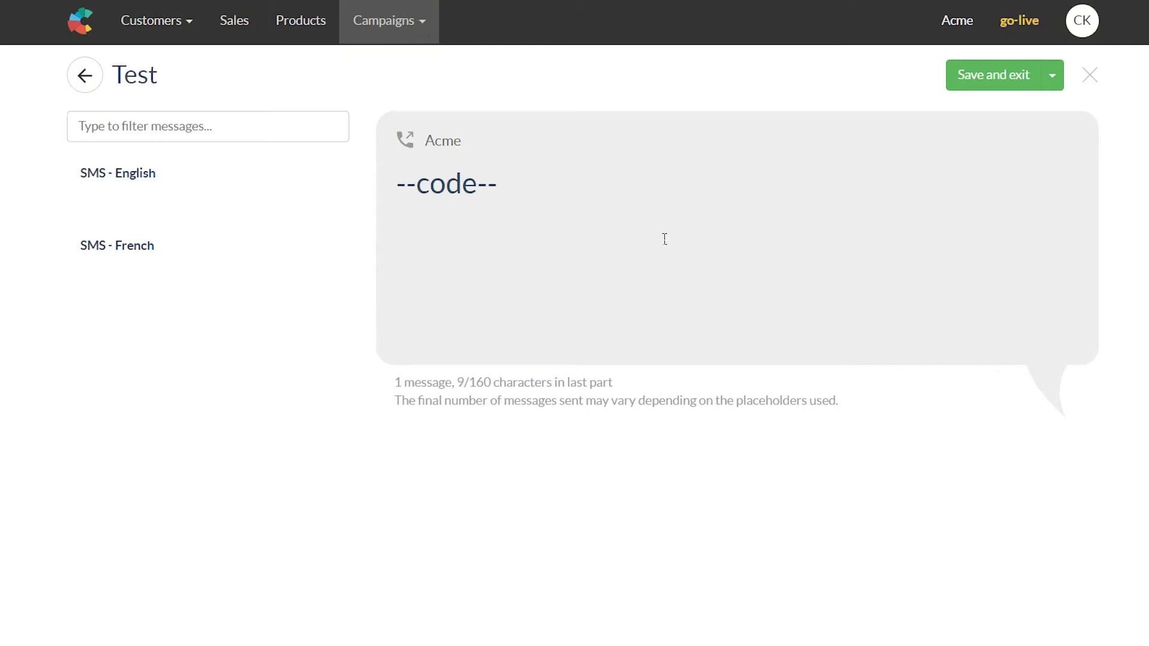
text(For you --first_name--)
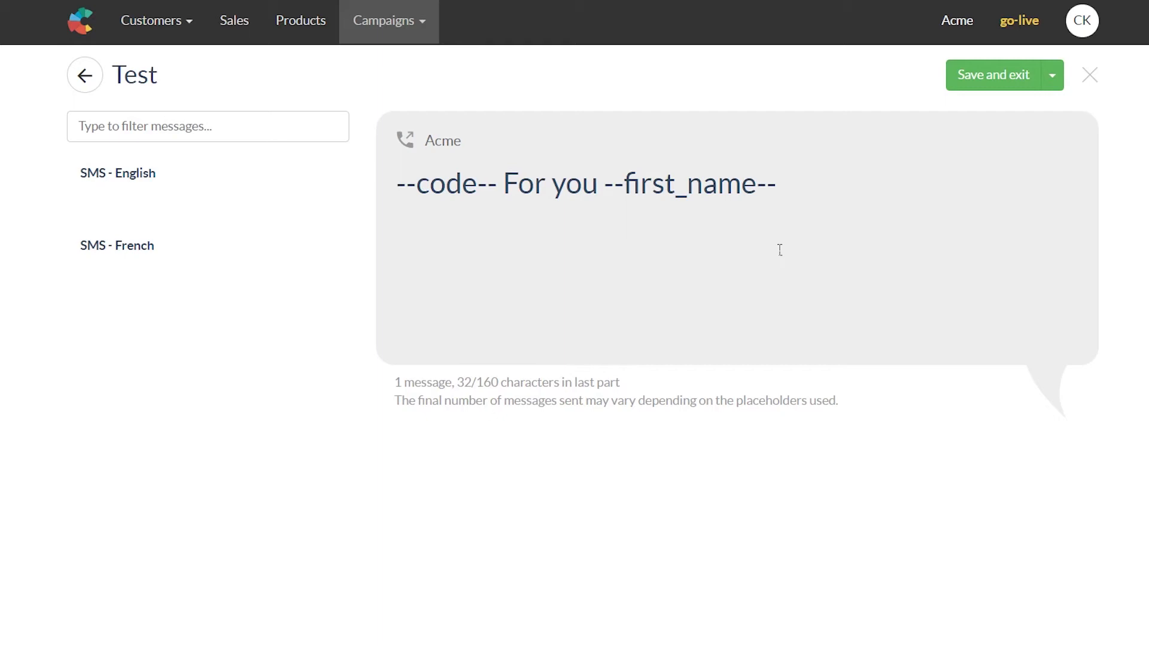
click(995, 80)
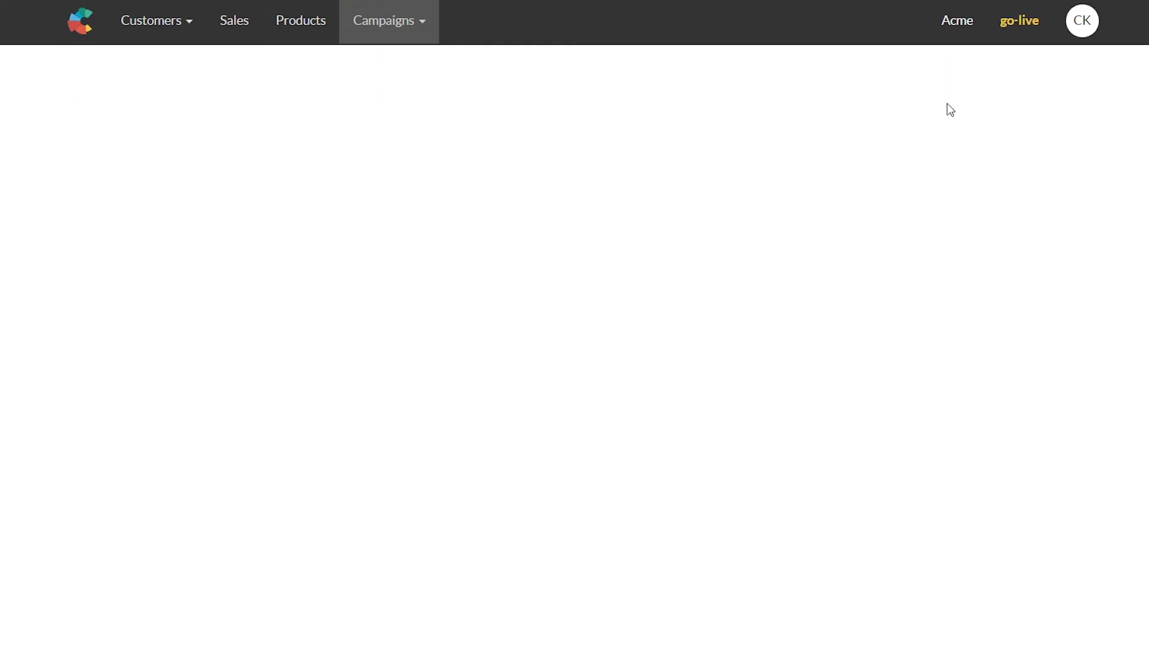
Step: Review the saved message preview and enable coupon codes with the €5 discount
scroll(313, 602, down, 1)
drag(293, 547, 679, 530)
click(580, 495)
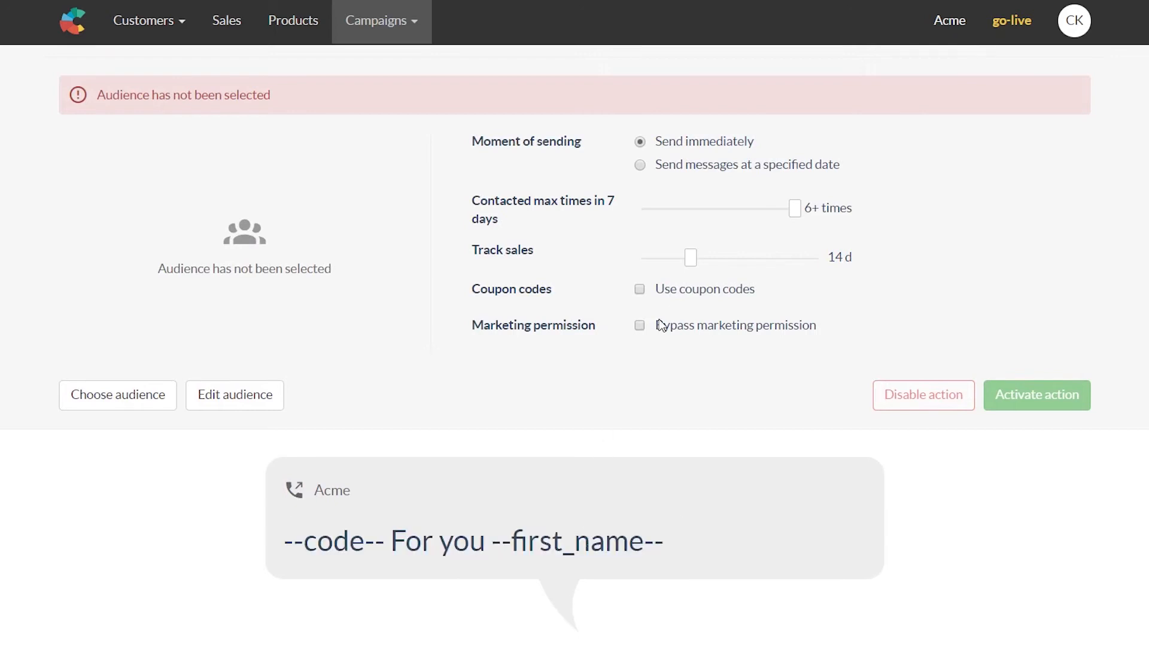
click(640, 289)
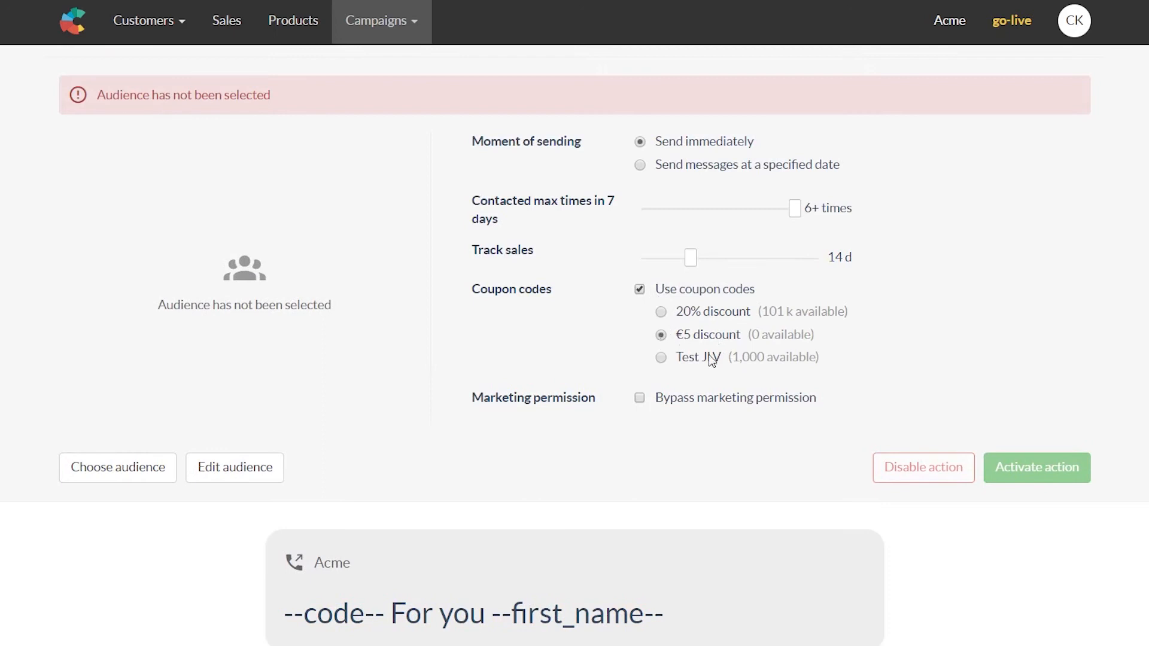
scroll(336, 490, down, 2)
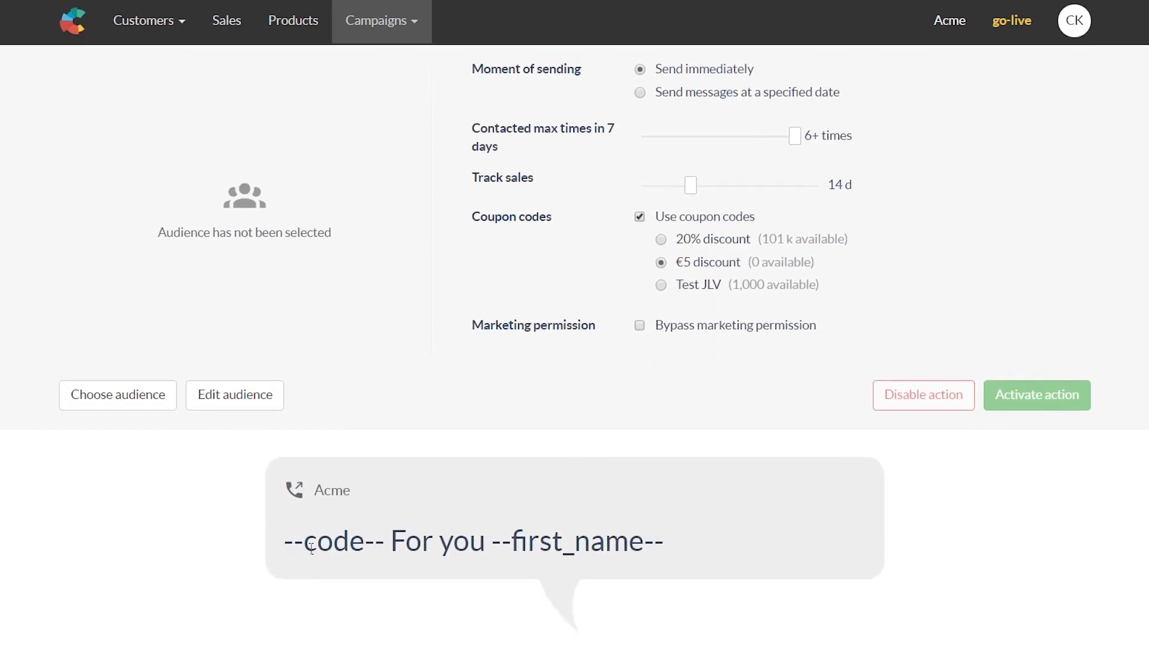
Step: Compare the --code-- placeholder in the message preview with the action's coupon code settings
drag(284, 545, 393, 546)
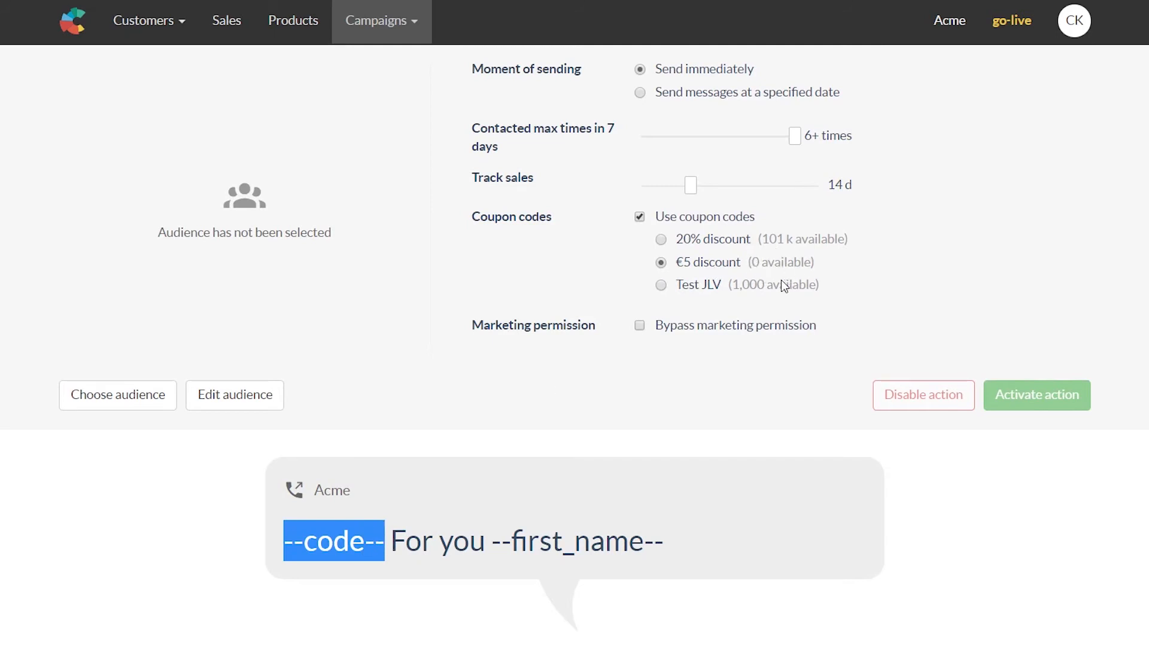
scroll(778, 281, up, 2)
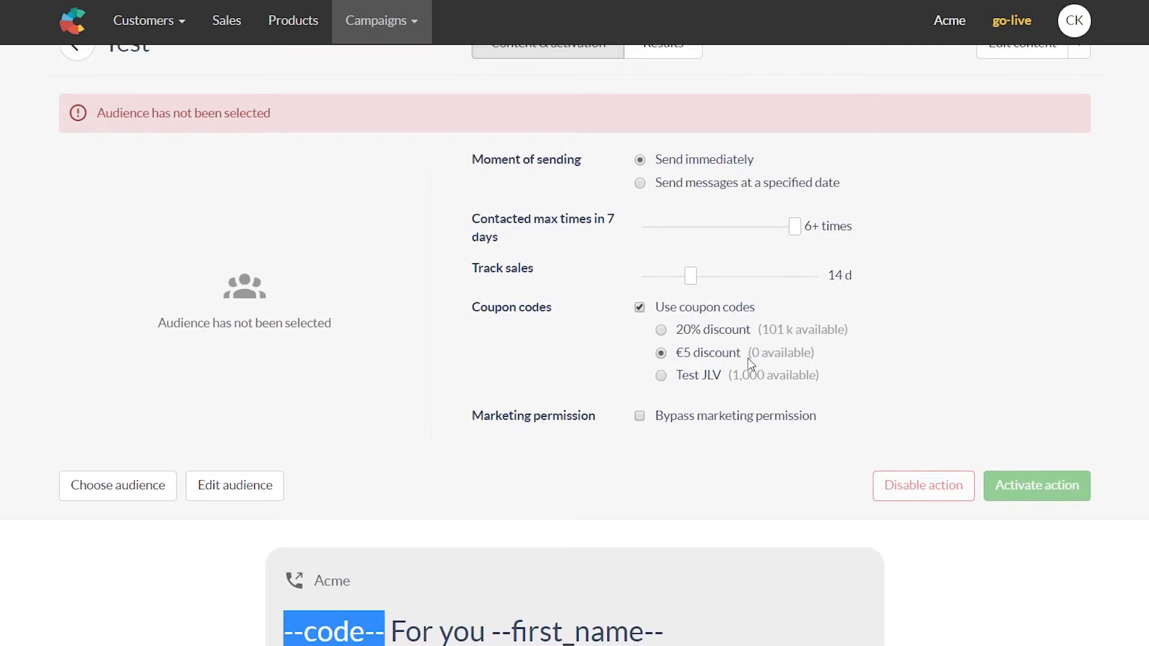
scroll(649, 368, down, 2)
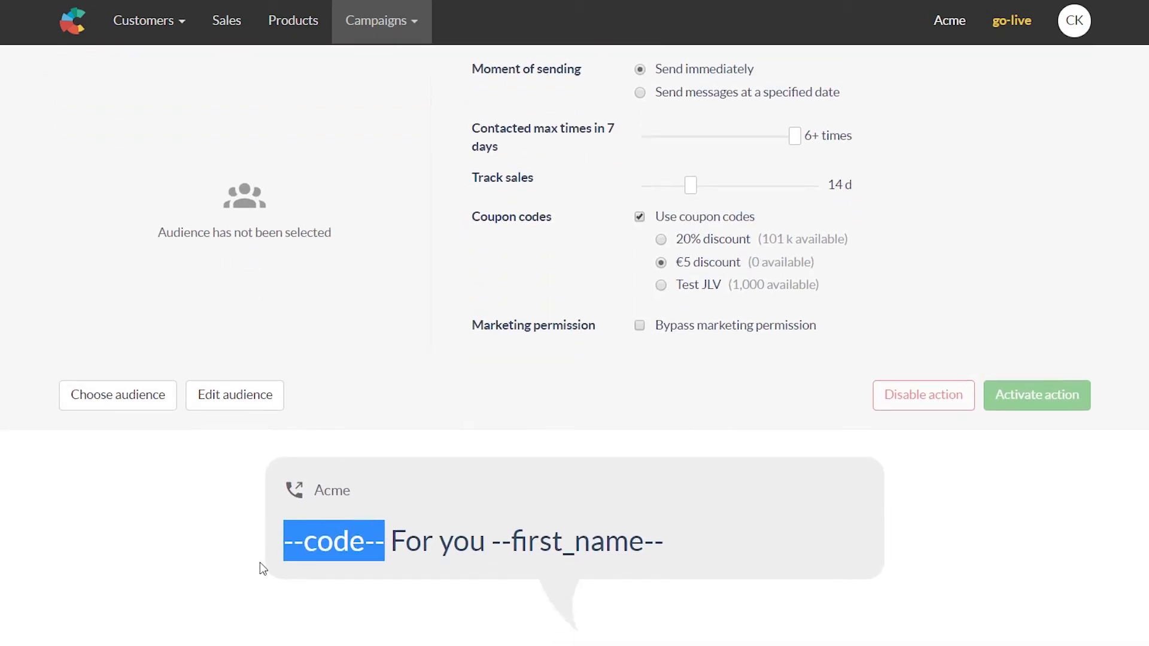
click(468, 415)
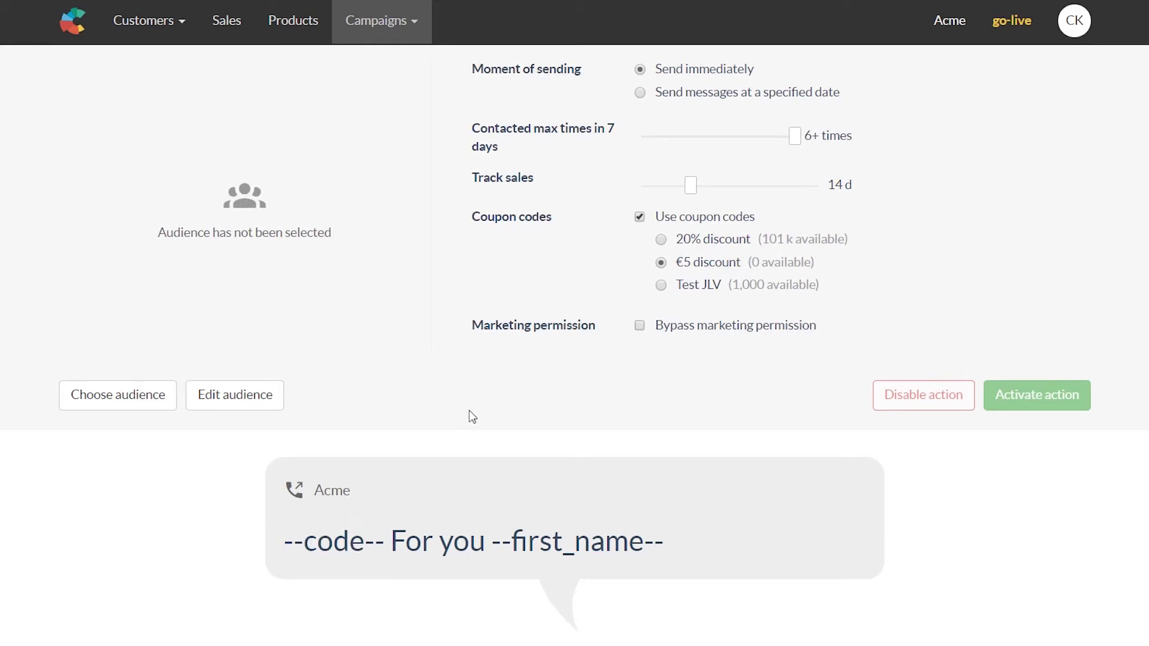
scroll(516, 421, up, 2)
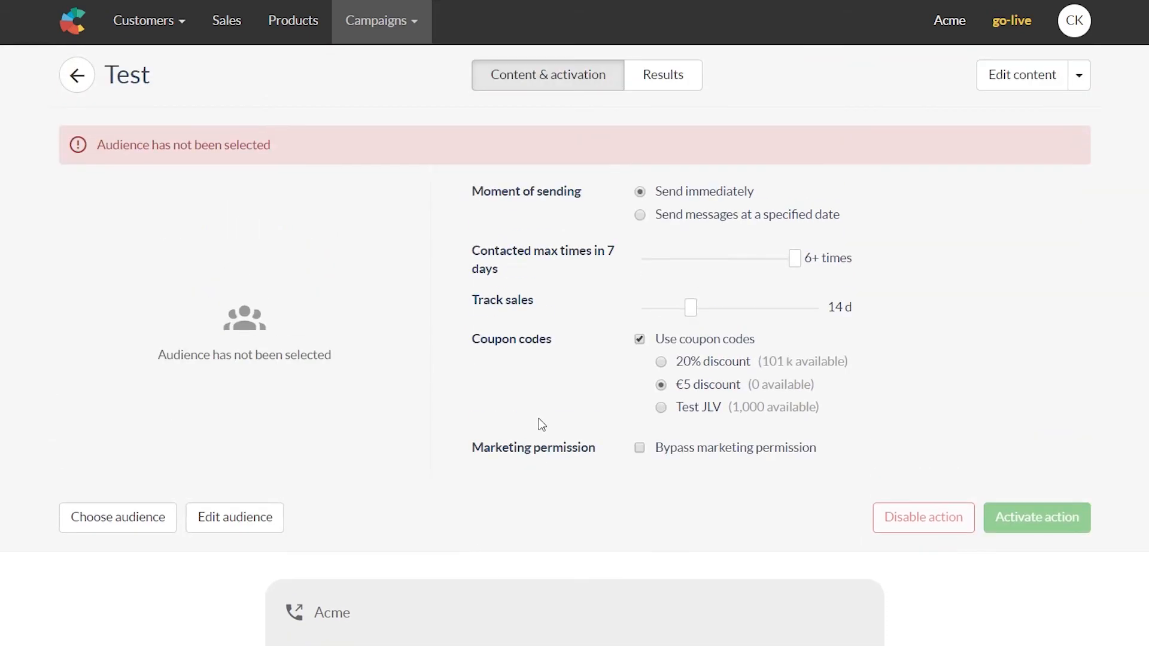
Step: Enable bypassing of marketing permission for the action and open its results
click(639, 448)
click(688, 78)
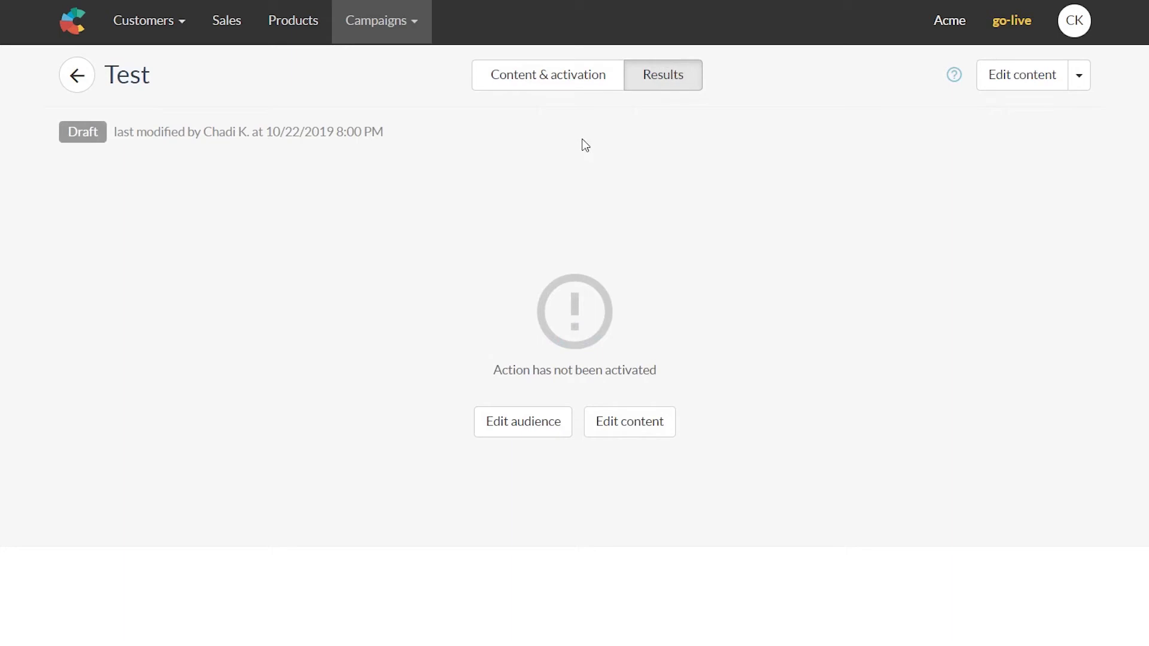
Step: Return to the campaigns overview and start a new SMS automation action named "Test 2"
click(75, 75)
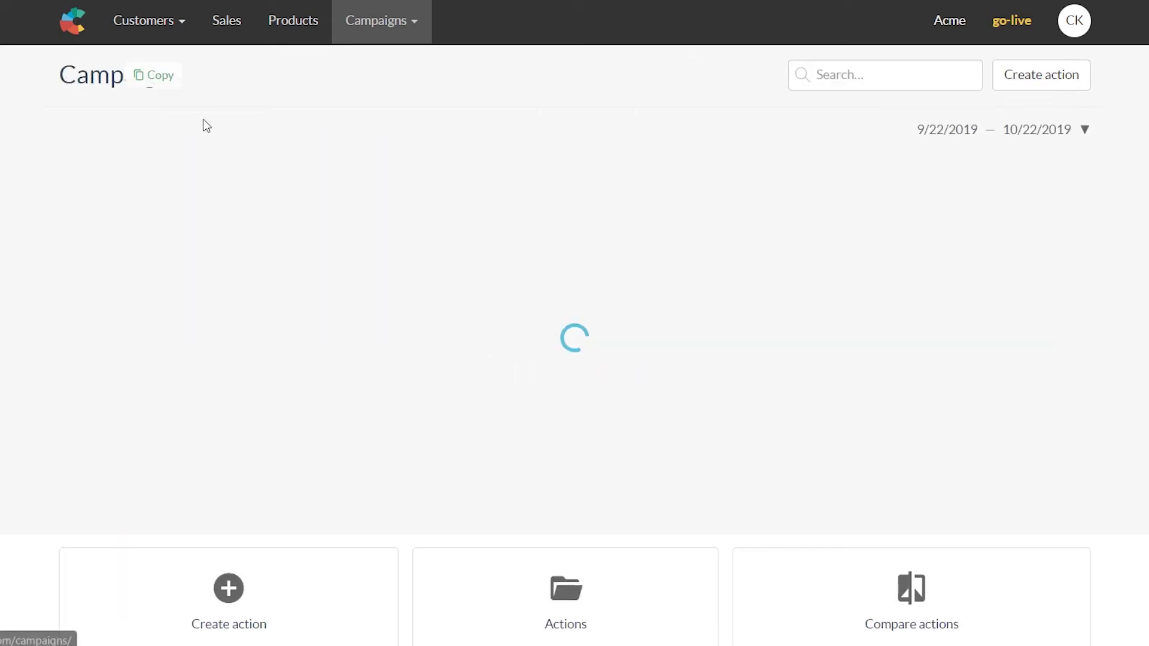
click(1078, 81)
click(782, 392)
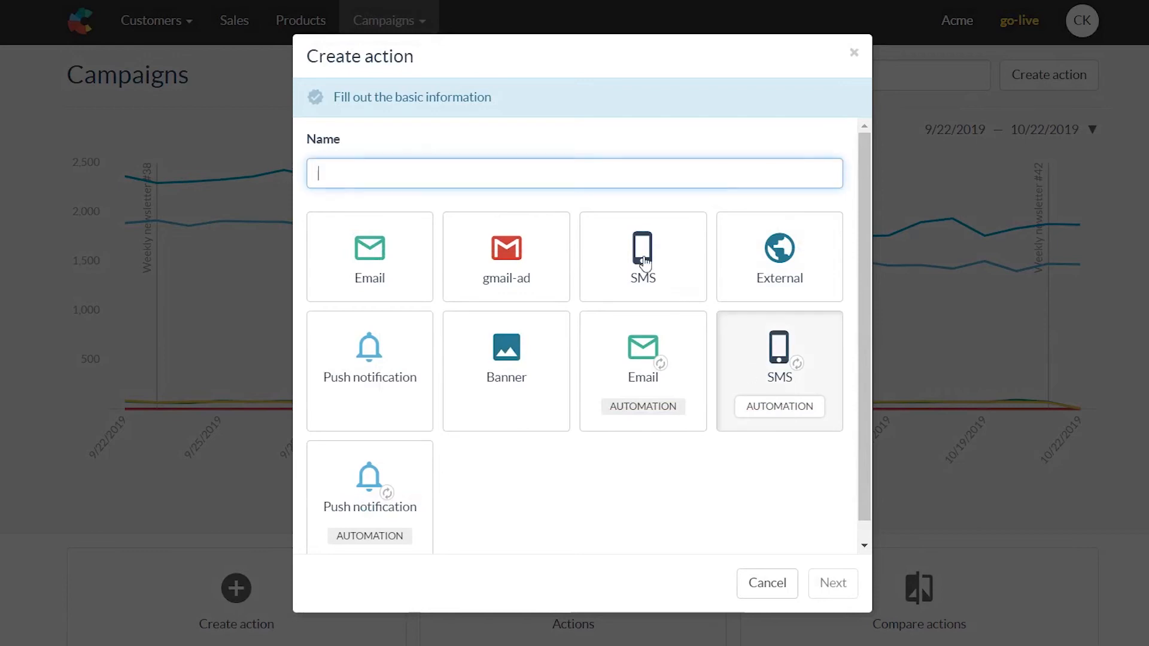
text(Test 2)
click(830, 585)
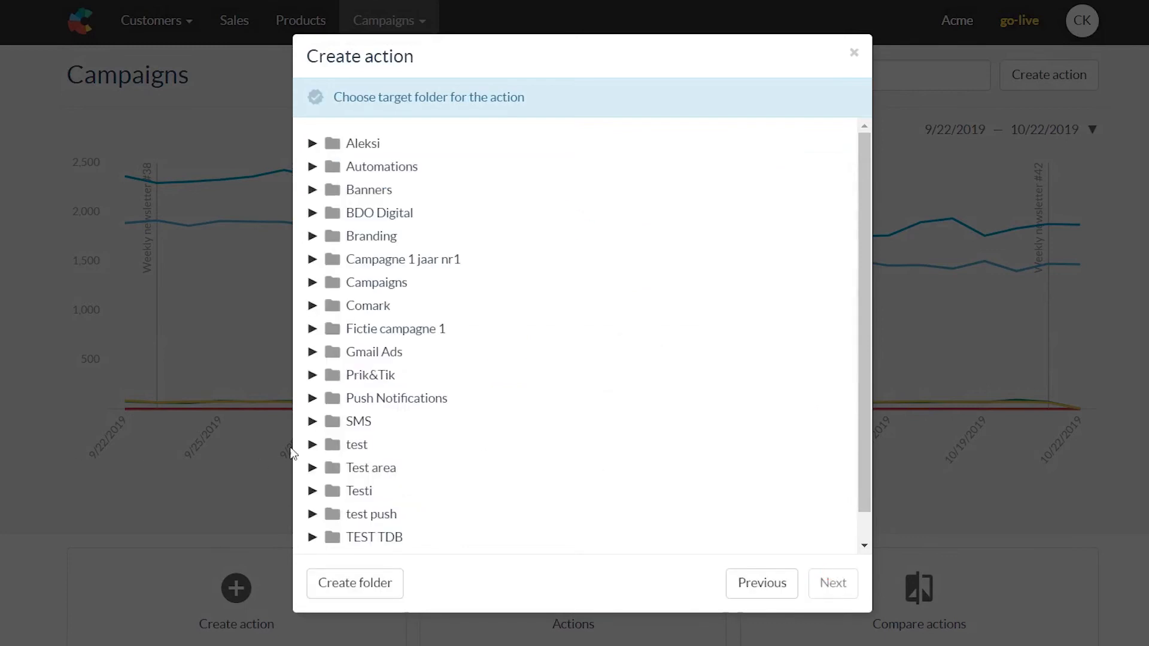
Step: Store the new action in the SMS folder and create it as a Transactional message
click(358, 423)
click(830, 588)
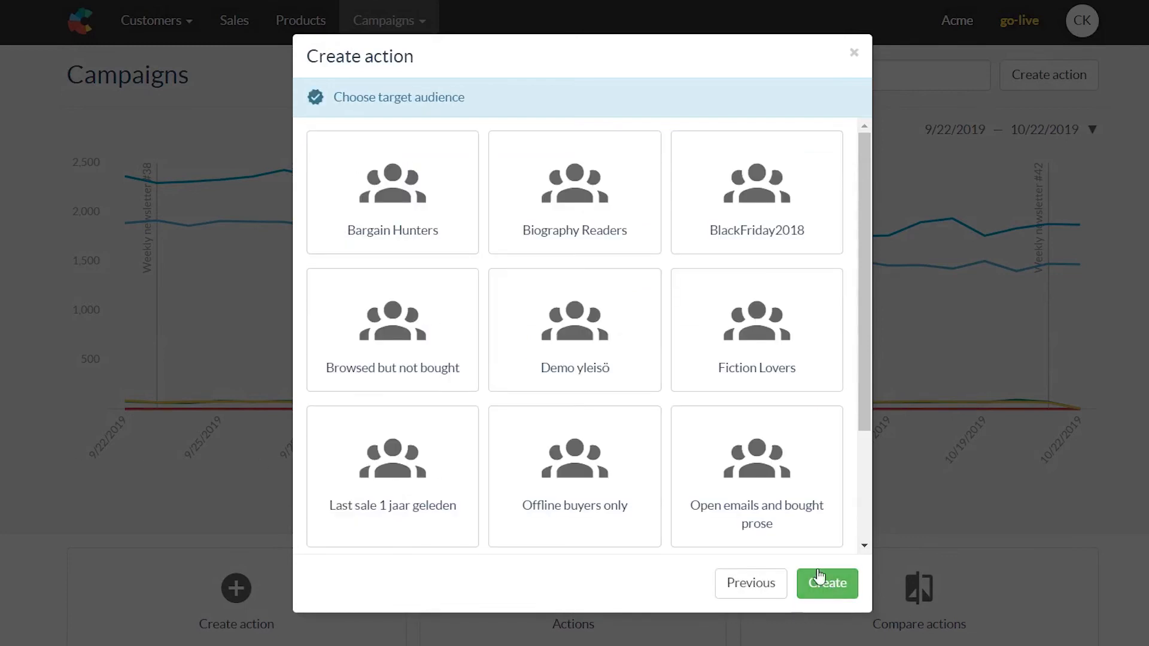
scroll(738, 392, down, 3)
click(594, 479)
click(836, 589)
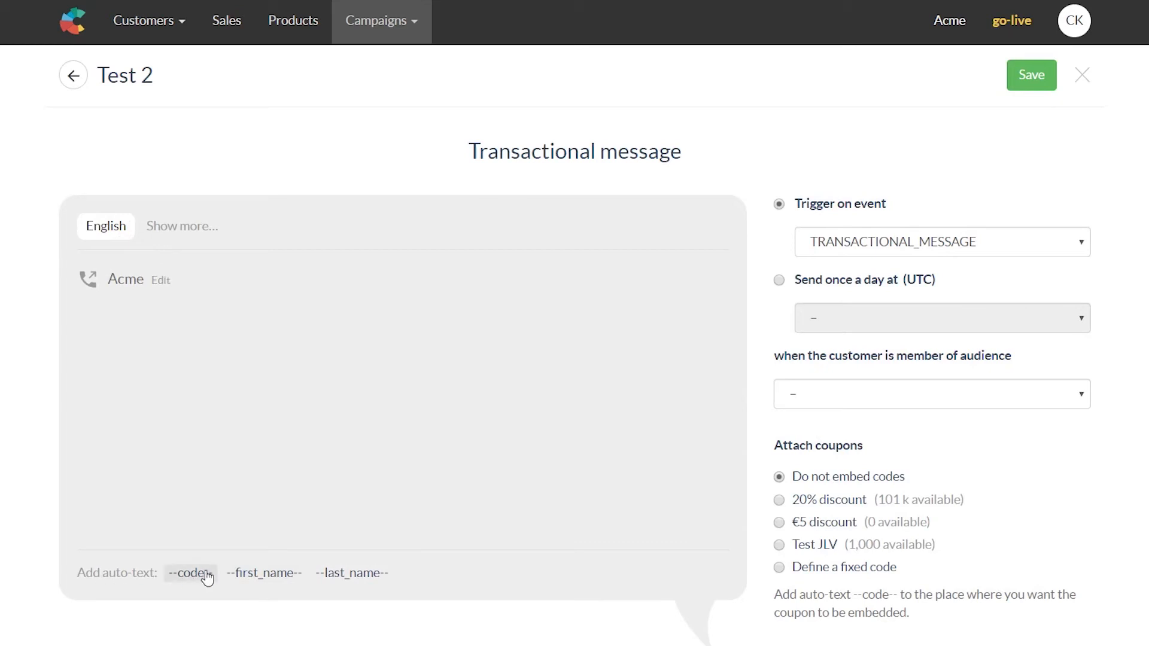
Step: Write the message "--first_name--, this sms is for you!" with a second line "HEre is your welcome coupon code: --code--"
click(266, 578)
text(, this sms is for you!)
key(Return)
text(HEre is your welcome coupon code:)
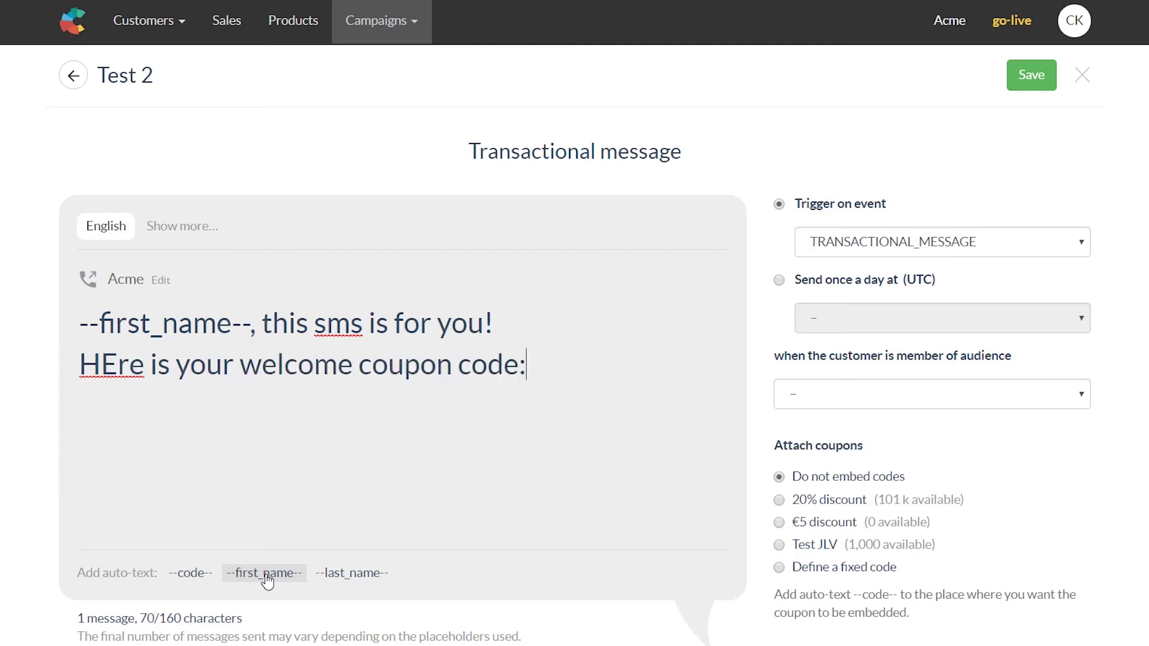
click(190, 572)
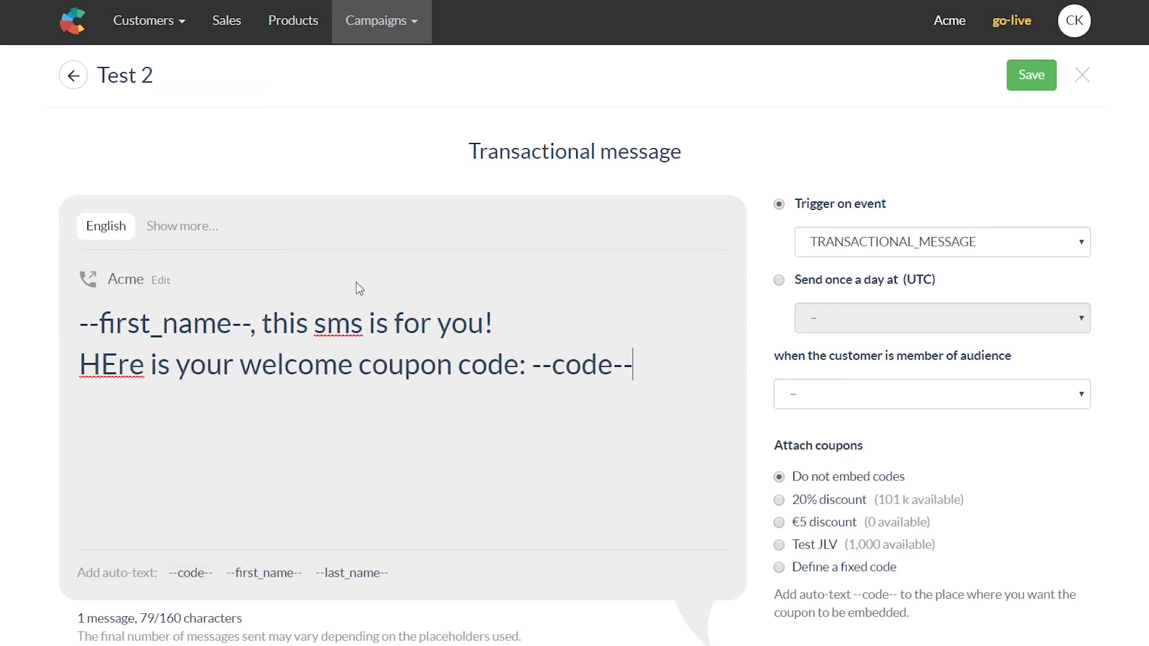
Step: Attach the fixed coupon code SUMMER2019 to the message
scroll(449, 487, down, 2)
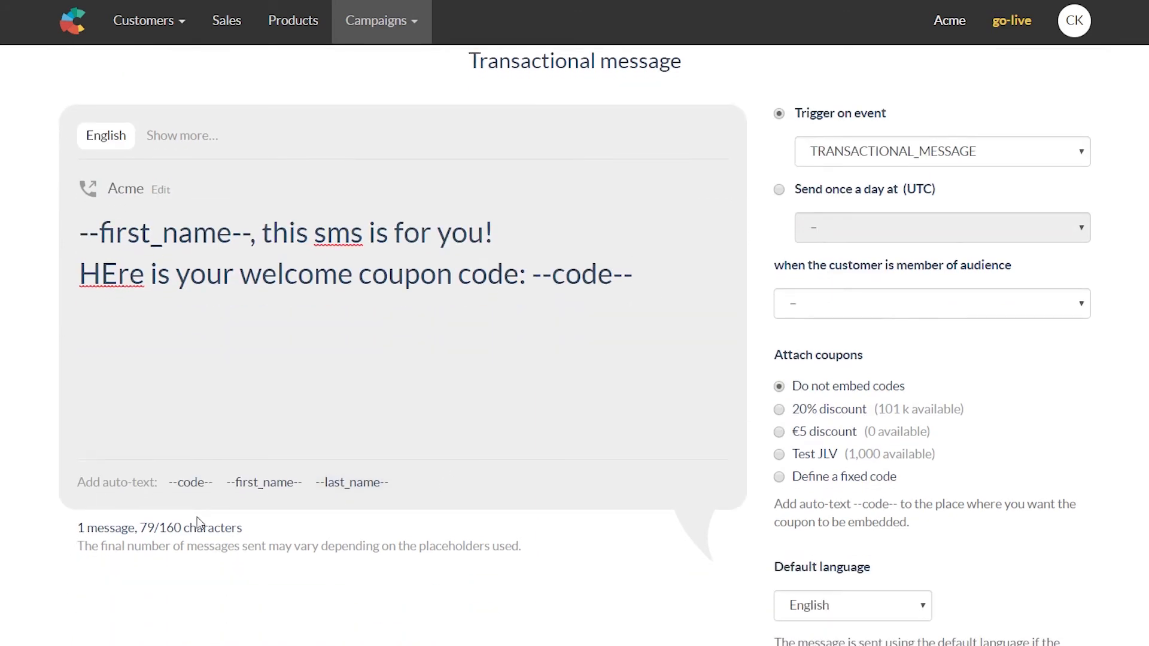
scroll(236, 534, up, 2)
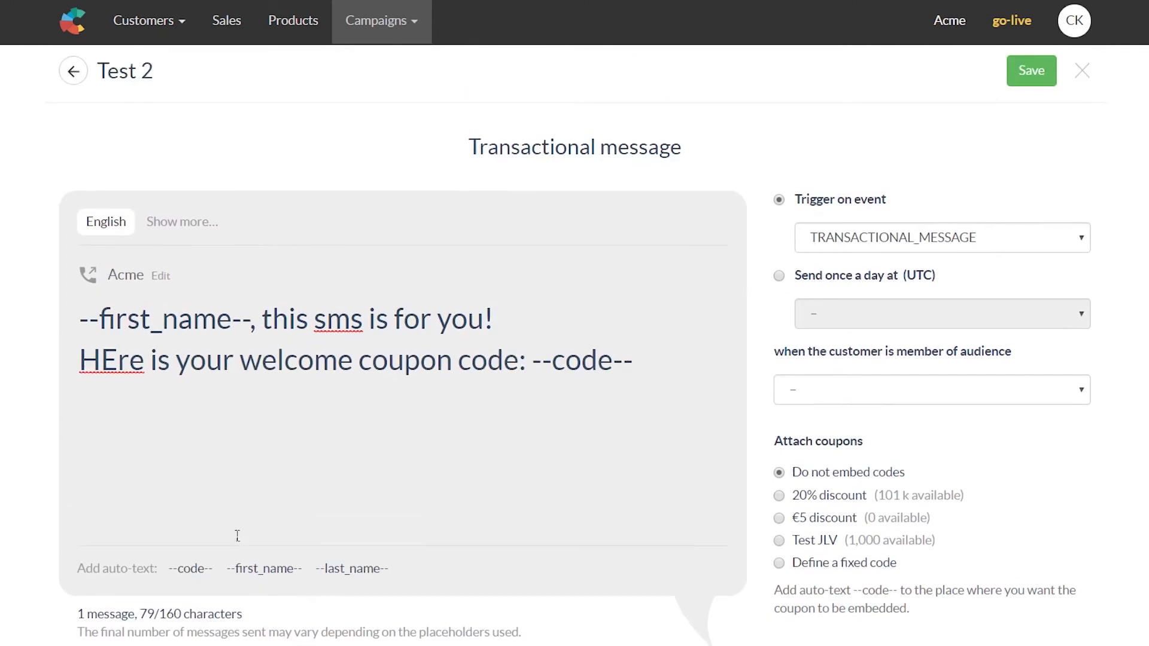
scroll(736, 449, down, 3)
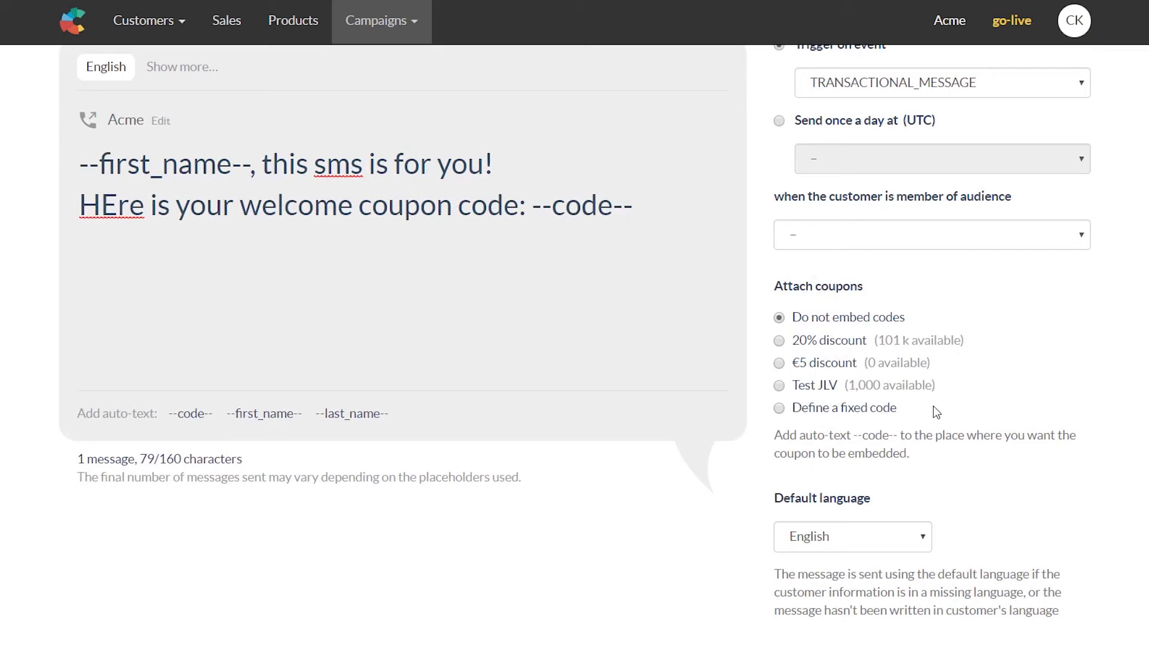
scroll(1086, 443, up, 2)
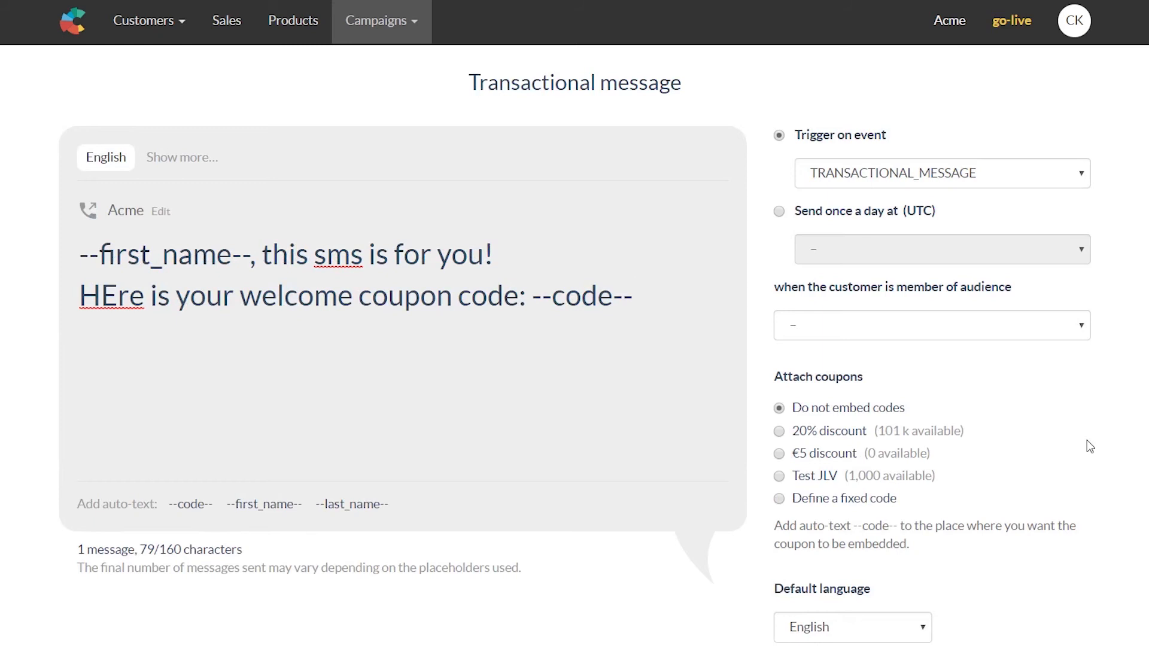
click(783, 500)
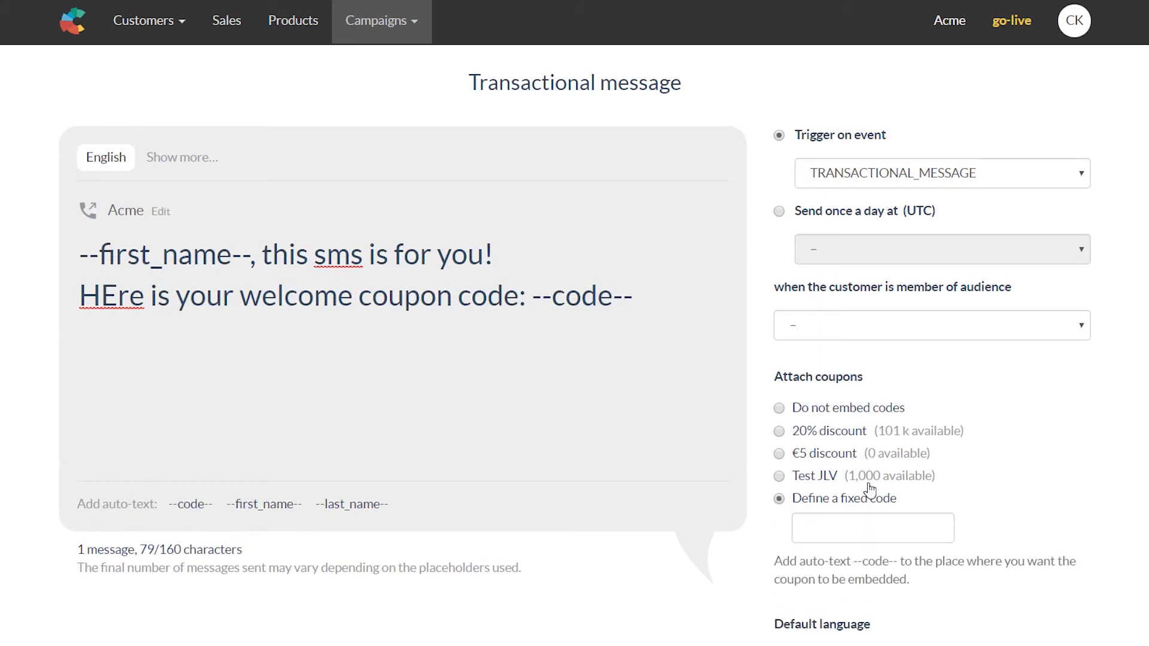
click(871, 528)
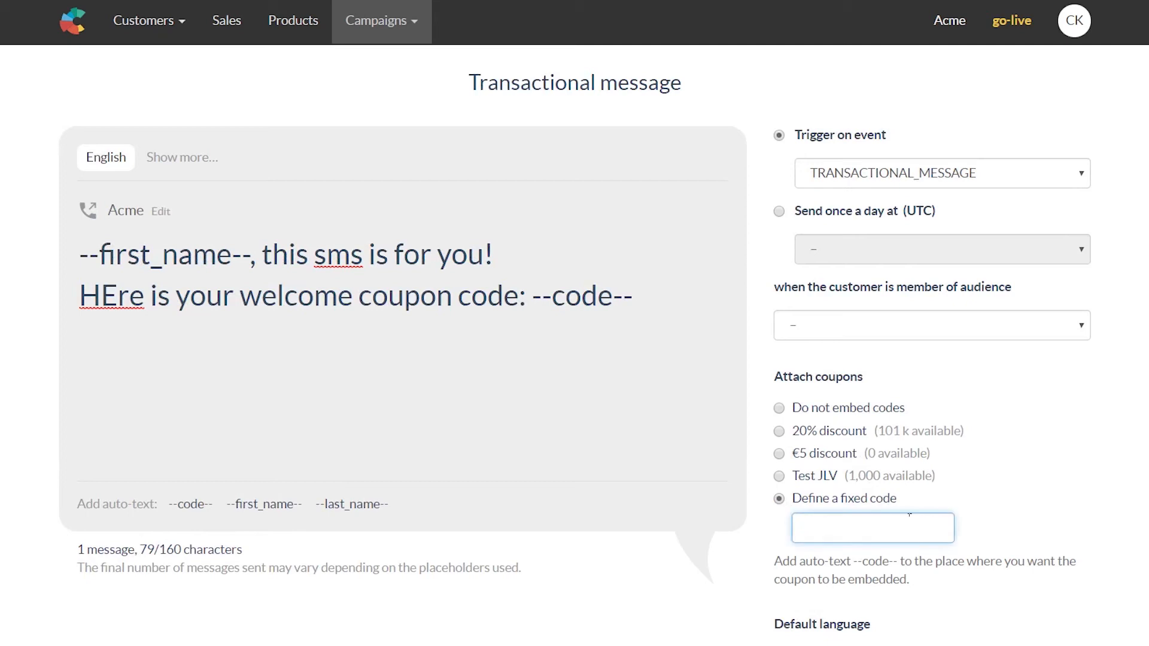
text(SUMMER2019)
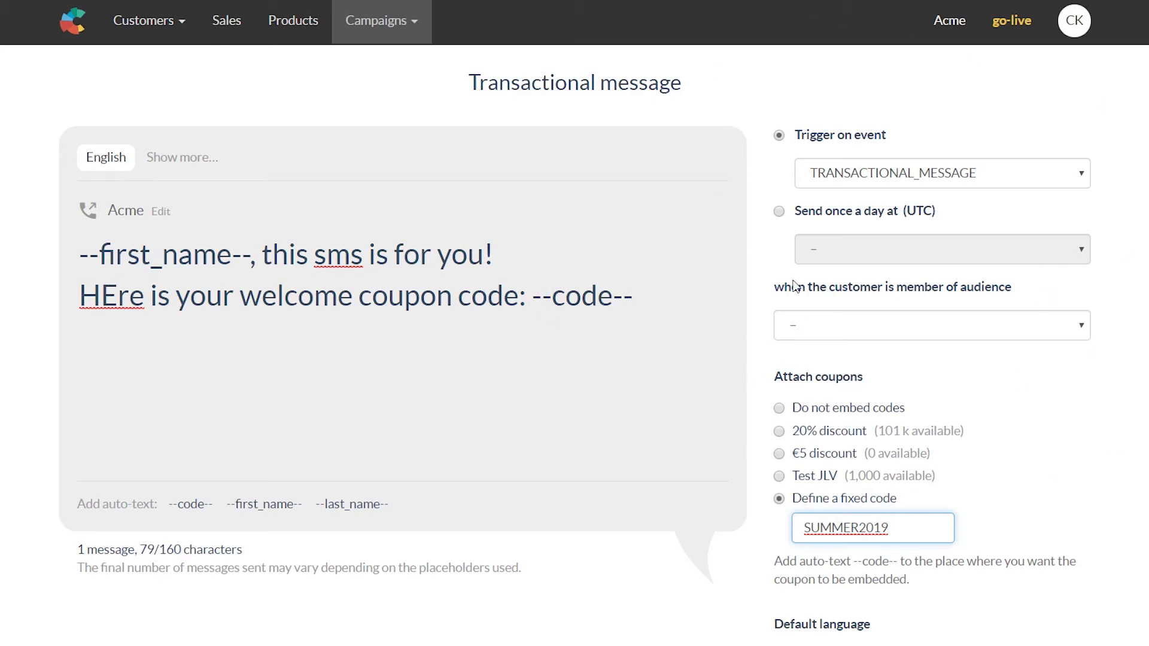
Step: Examine the selectable audiences and the trigger events offered for the message
scroll(1084, 179, up, 2)
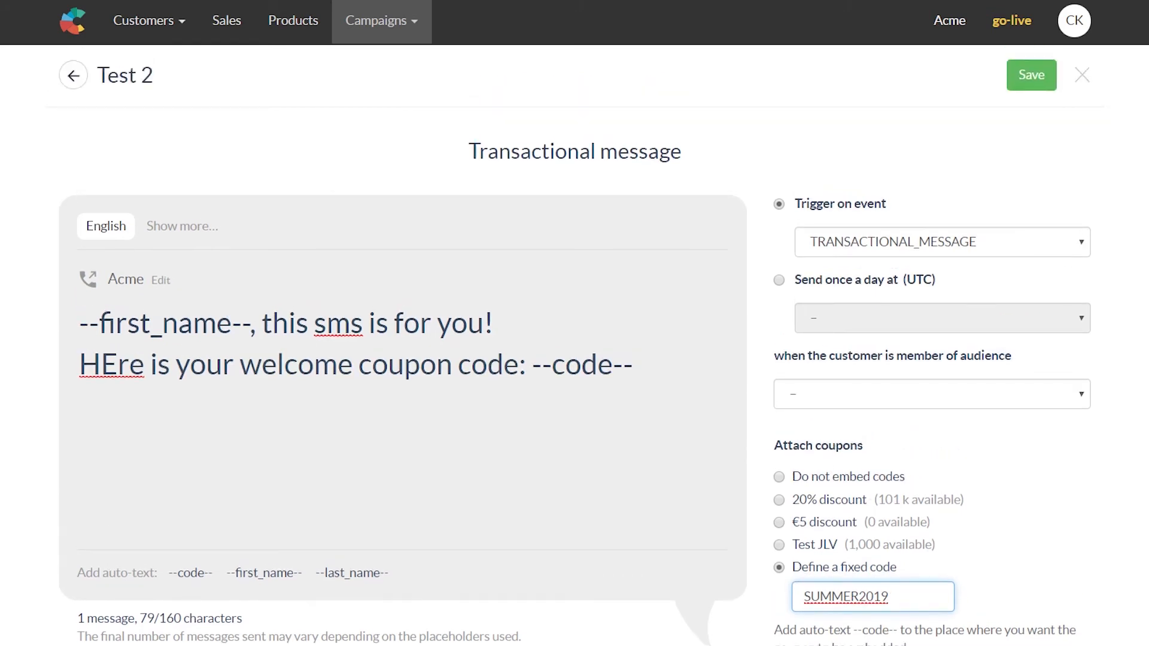
click(956, 391)
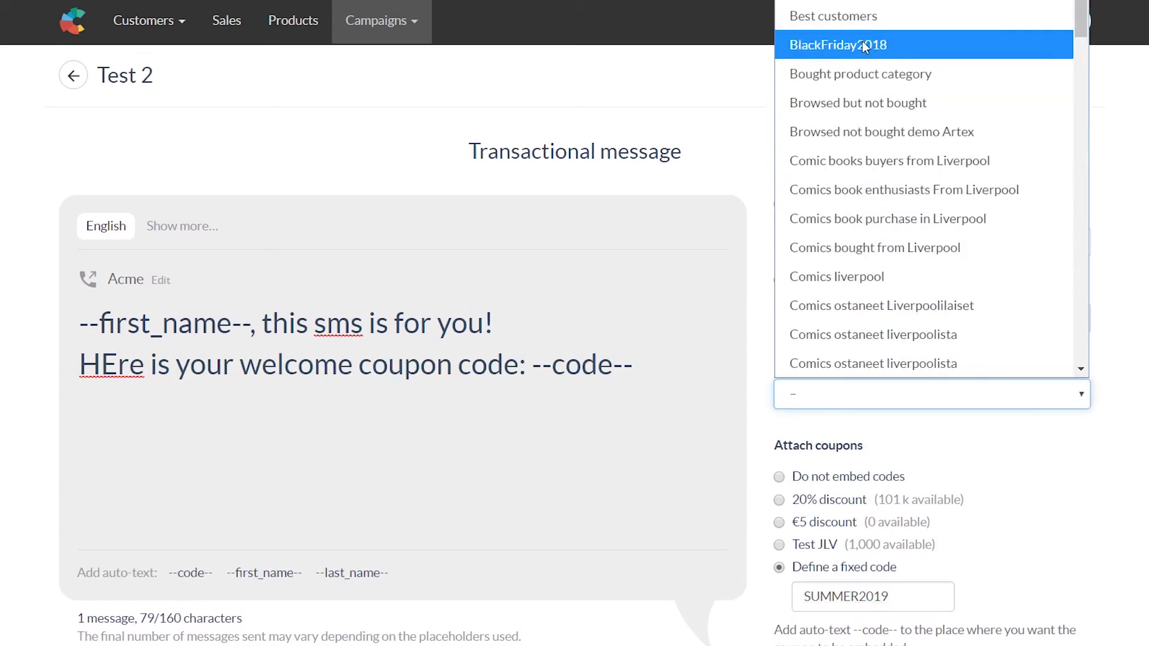
click(1110, 286)
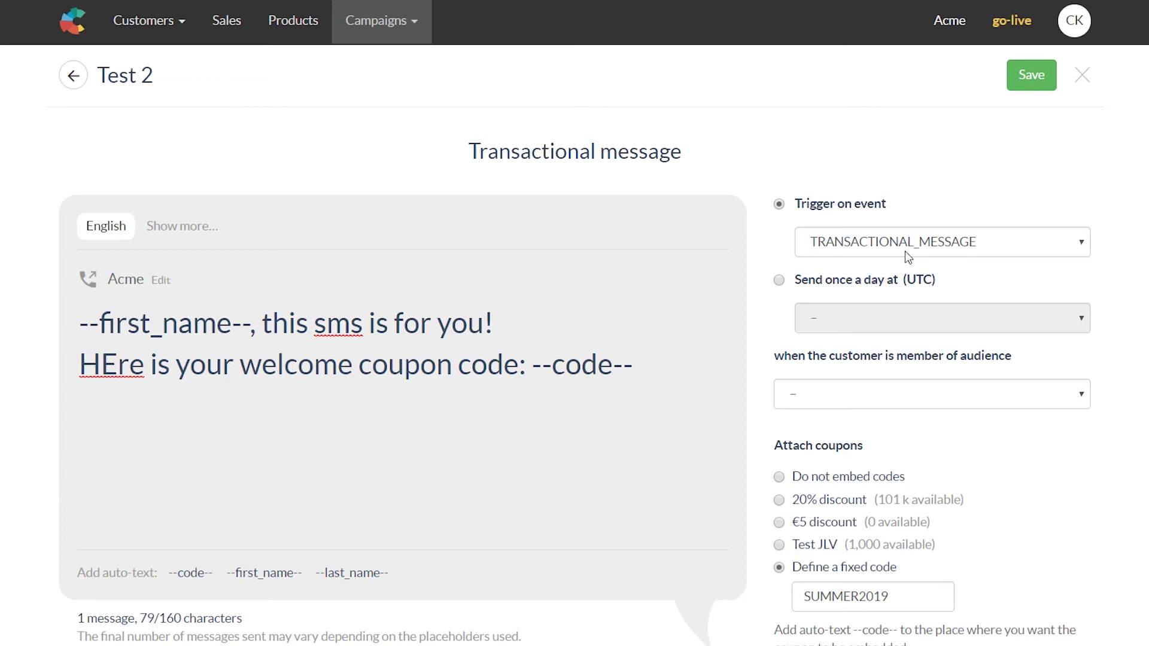
click(857, 250)
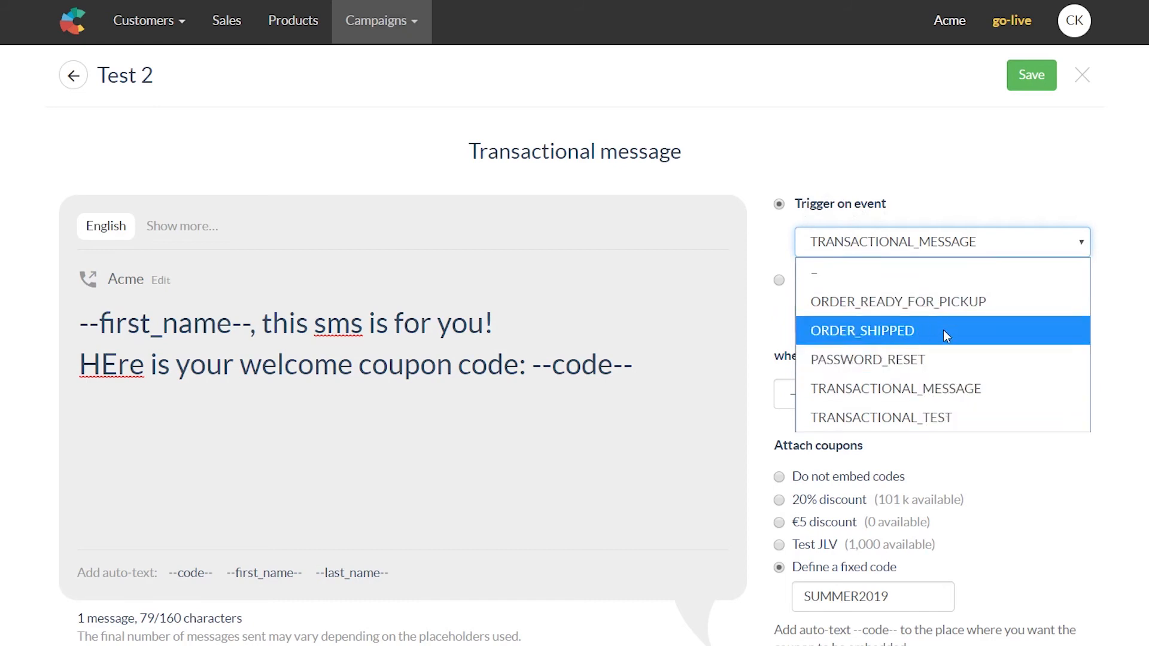
click(991, 236)
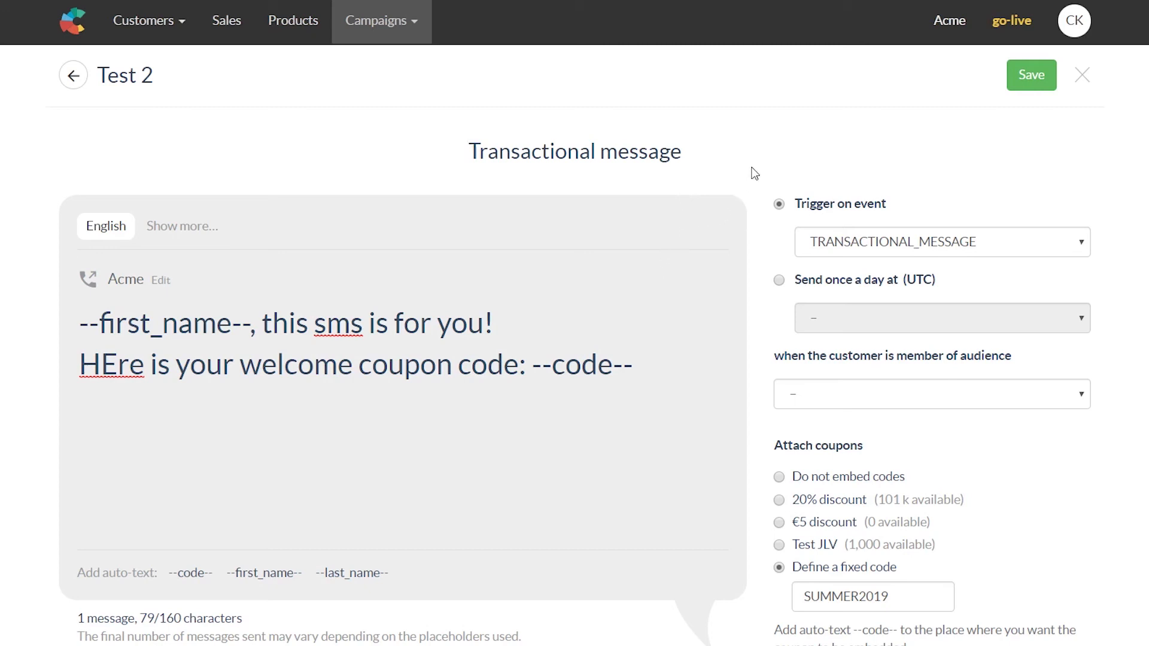
Step: Schedule the message once a day at 11:00 UTC for members of the "Comics book purchase in Liverpool" audience
click(779, 280)
click(811, 320)
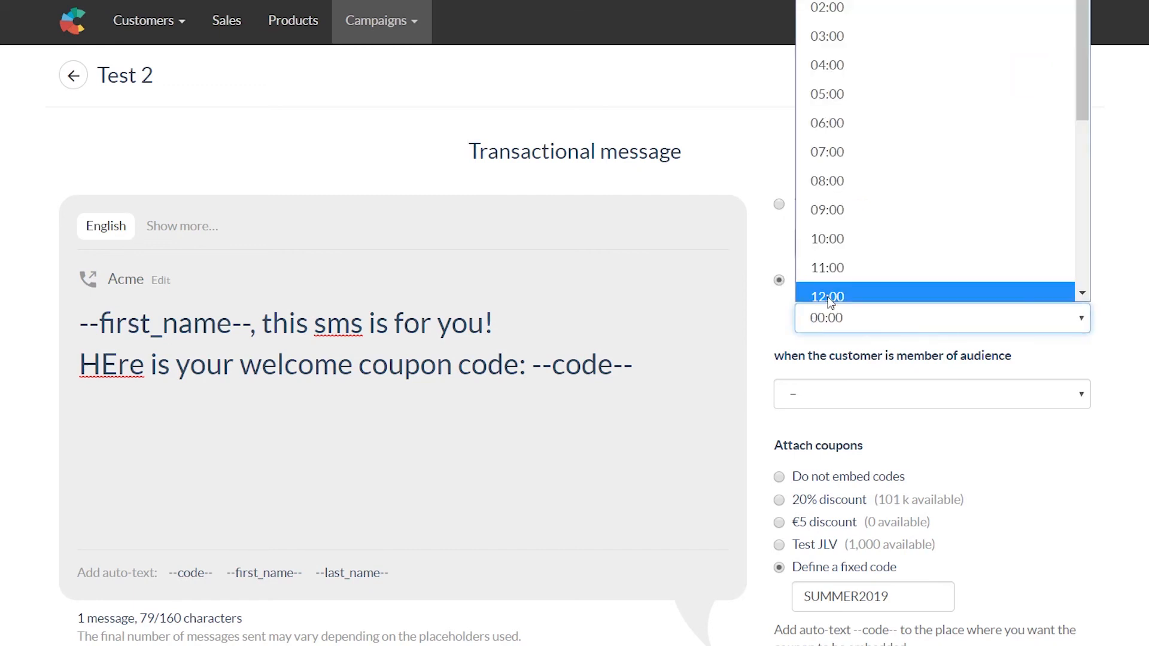
click(843, 260)
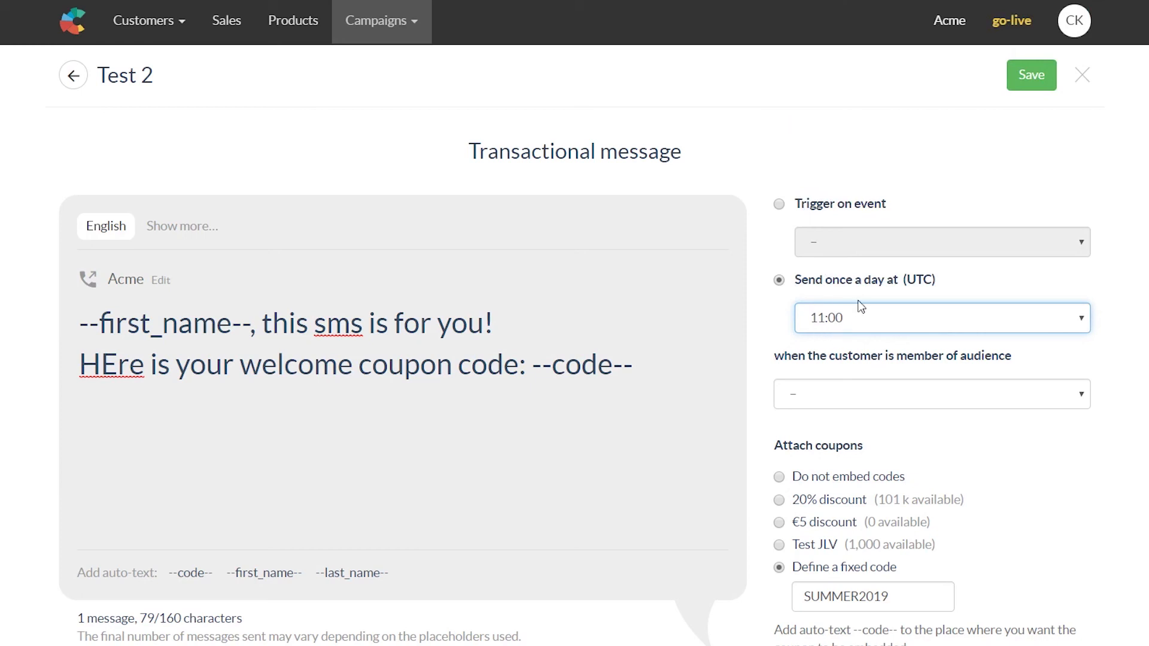
click(860, 394)
click(846, 220)
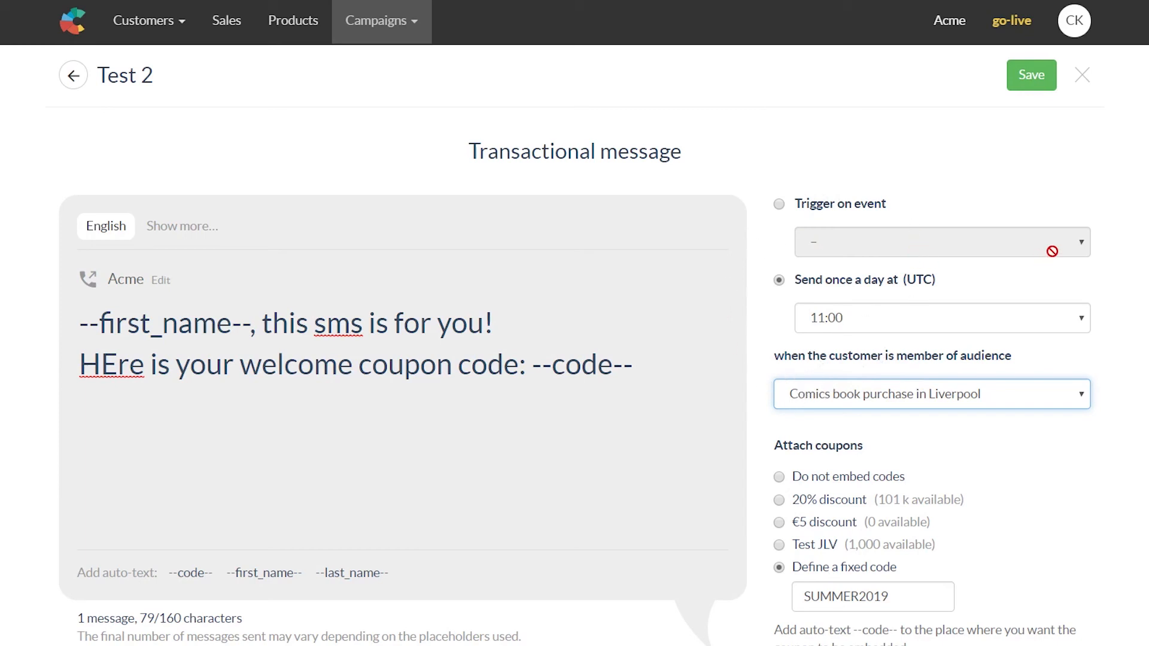
Step: Switch the message to trigger on the ORDER_SHIPPED event and save the content
click(801, 204)
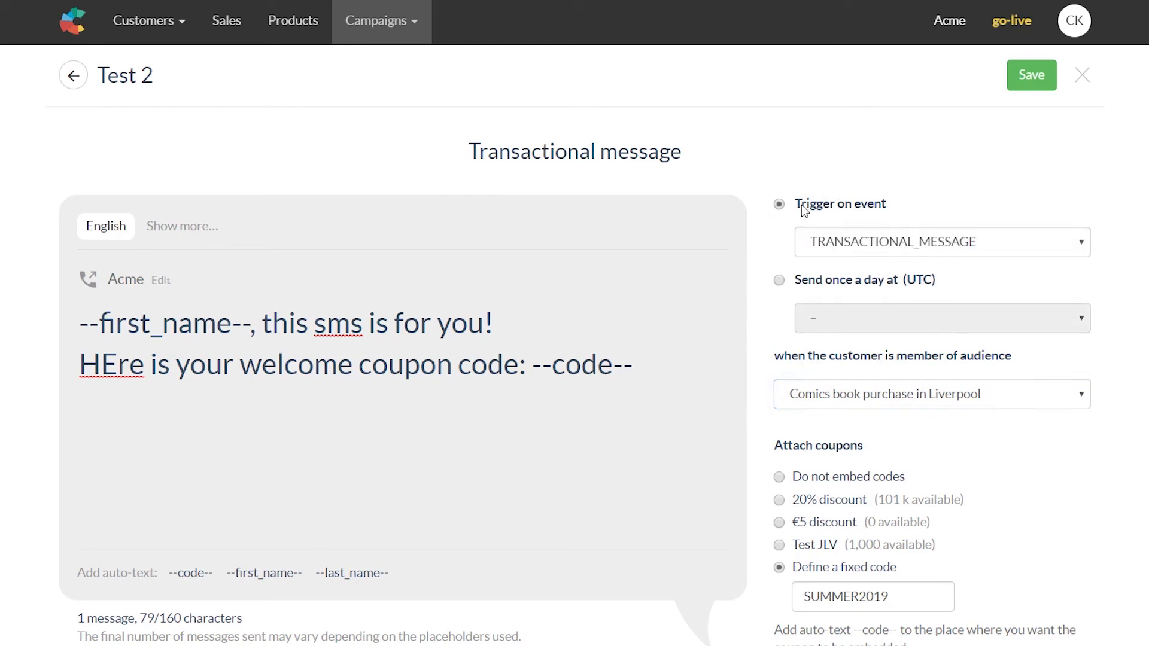
click(855, 253)
click(873, 327)
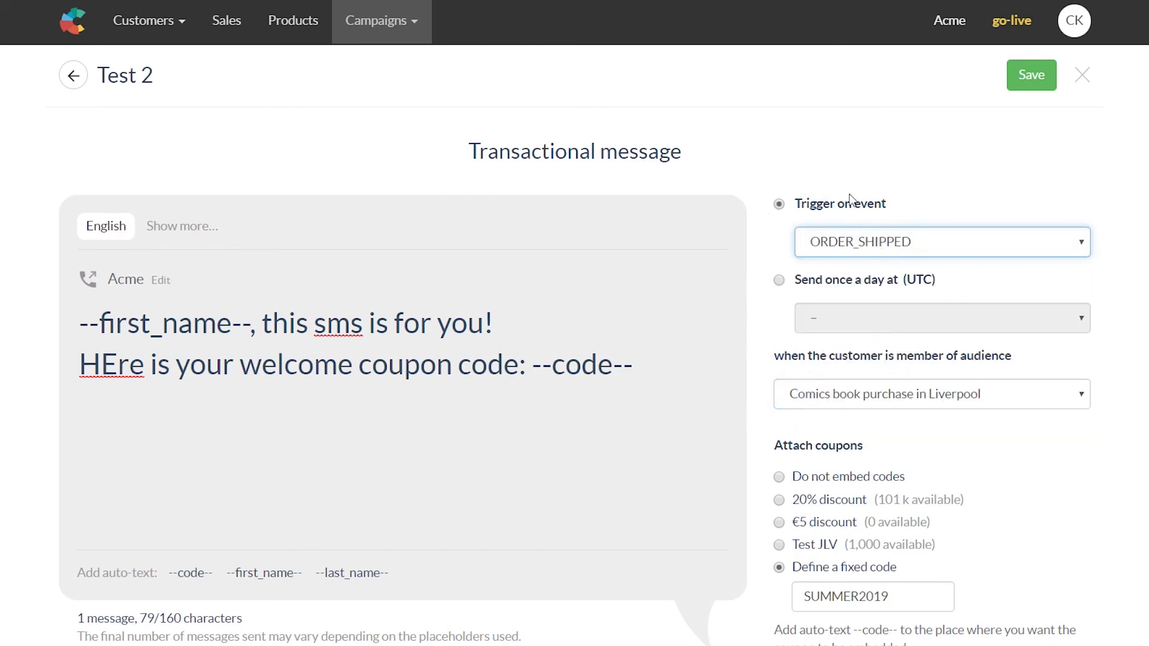
scroll(899, 243, down, 3)
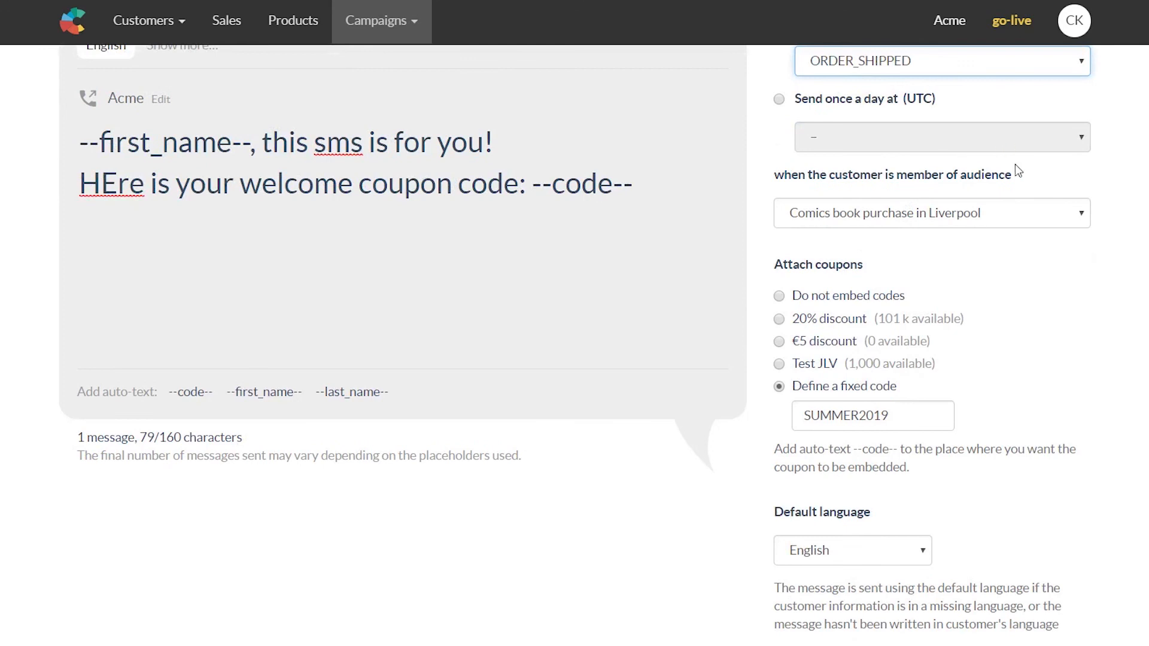
scroll(1047, 240, up, 3)
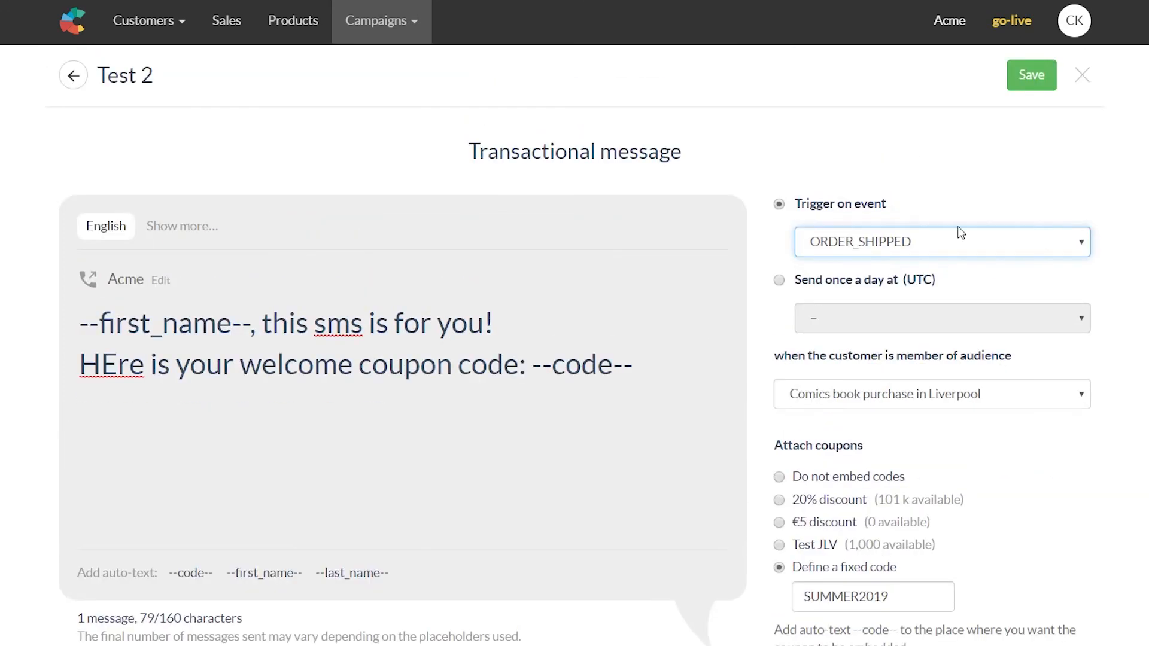
click(1028, 87)
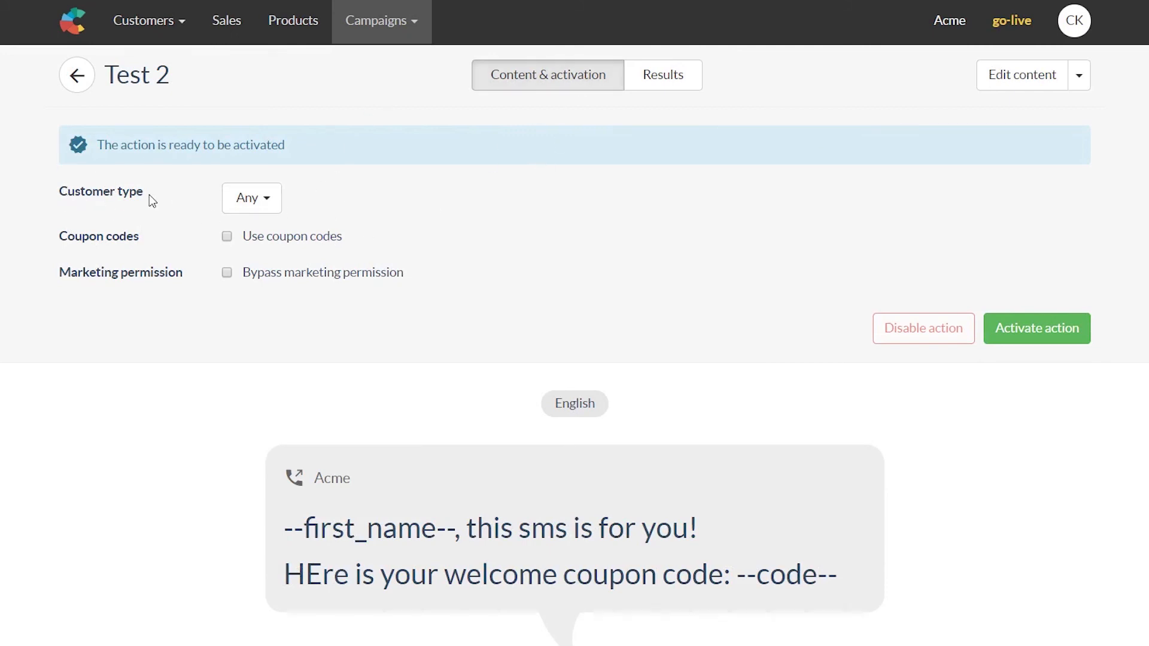
Step: Set the customer type to withoutEmailCustomer with coupon codes enabled, and open the action's results
click(276, 200)
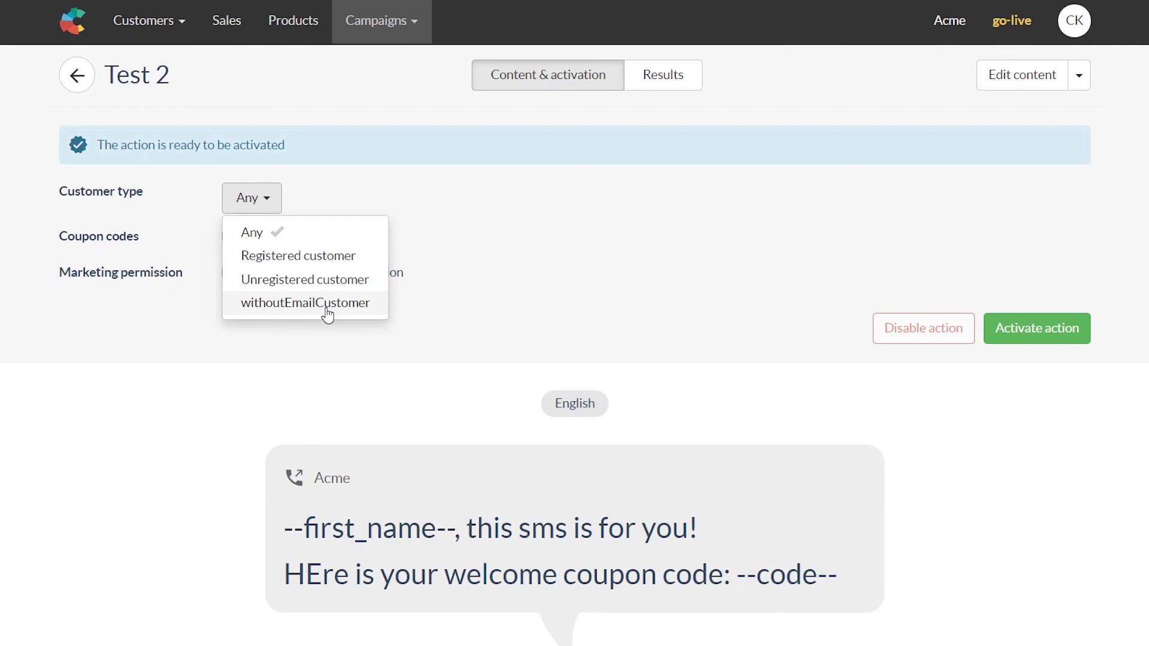
click(283, 304)
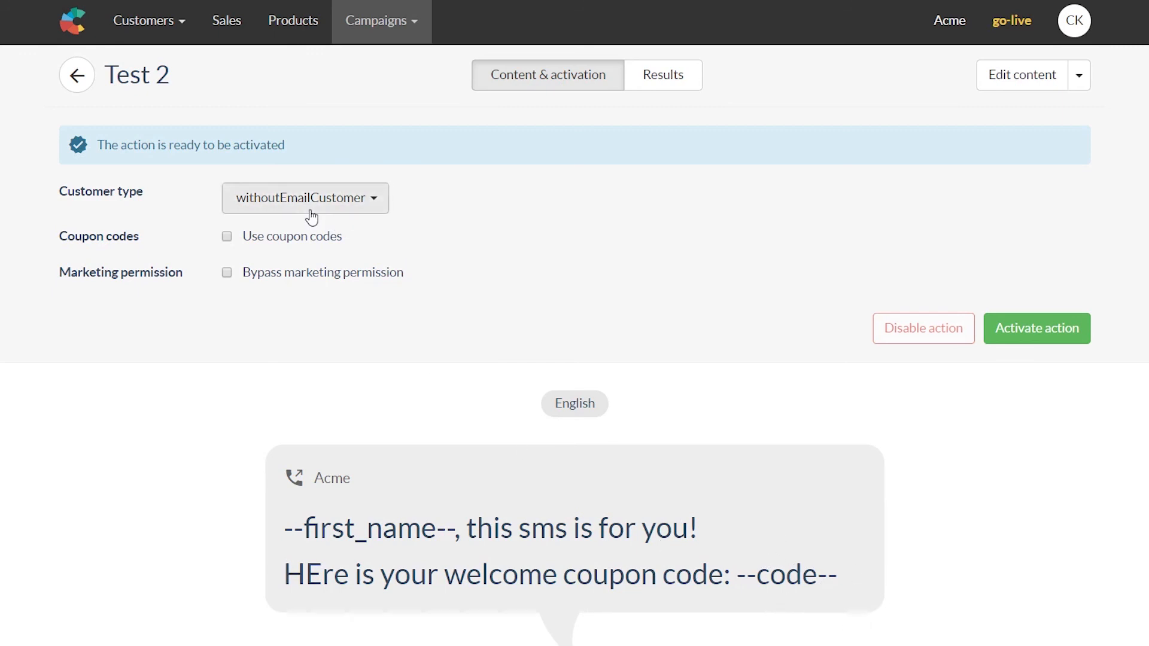
click(226, 236)
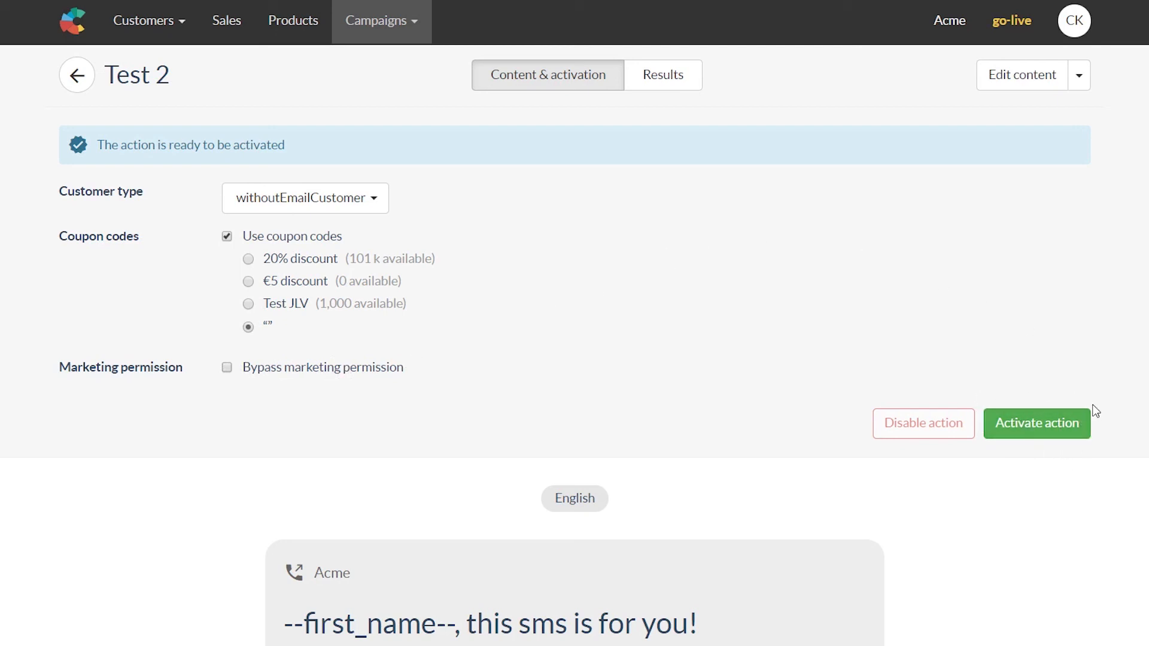
click(685, 75)
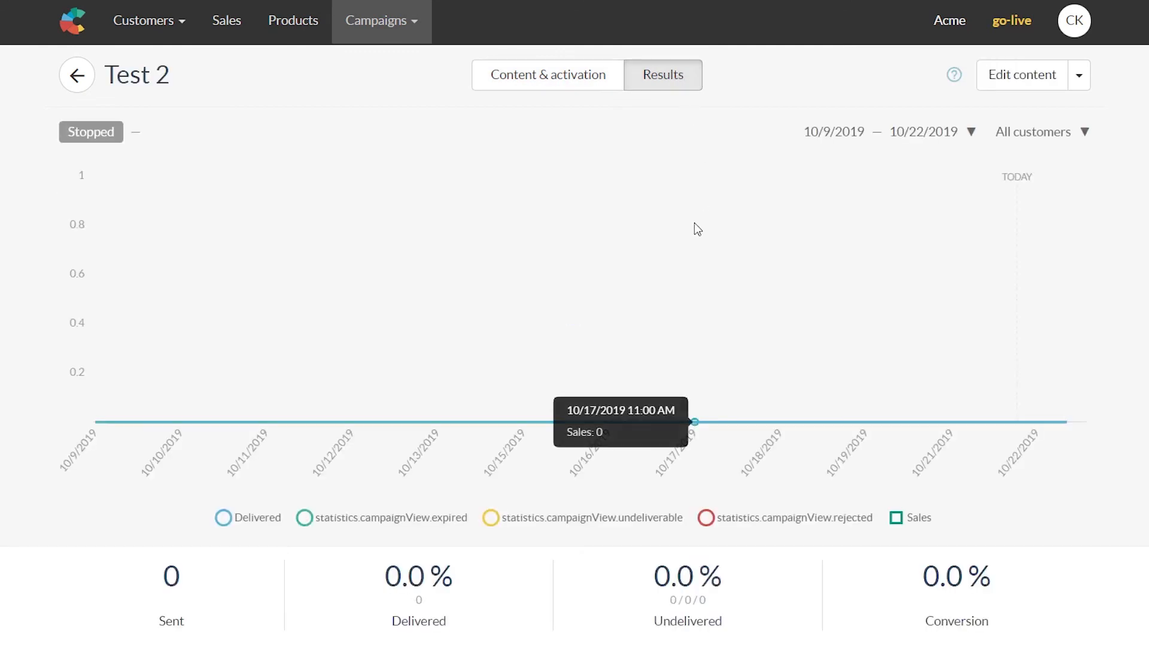